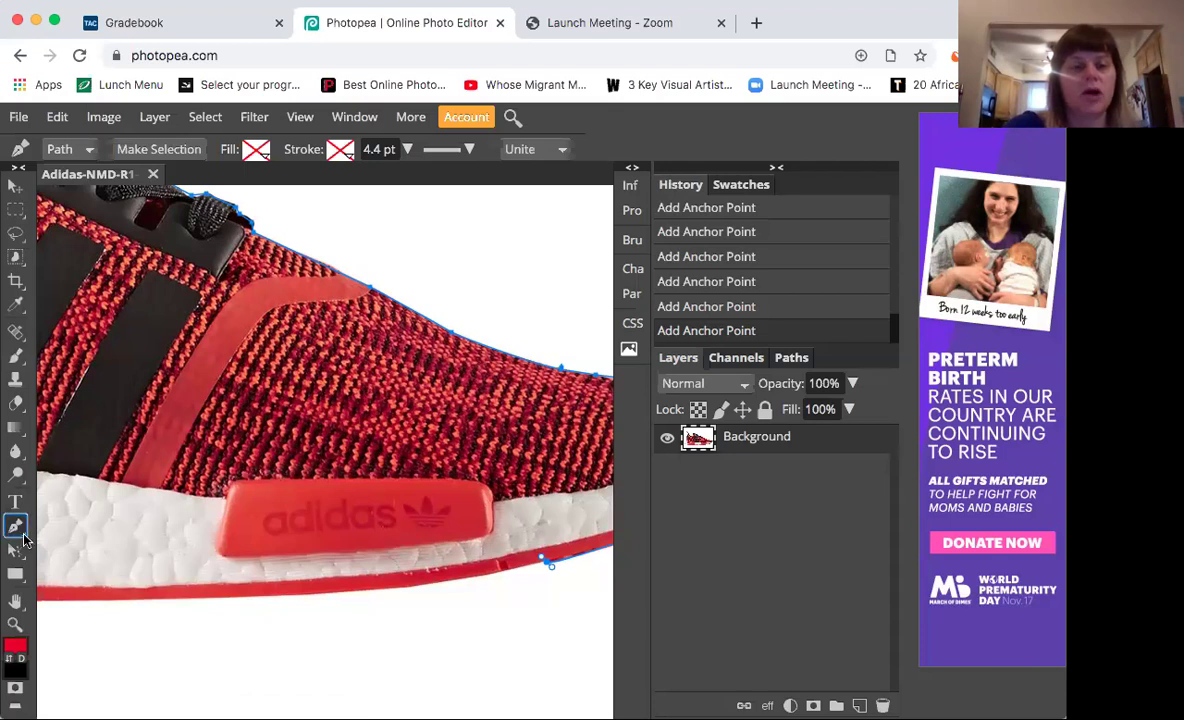
Undo the stray anchor below the sole and confirm the pen is in Path mode
right_click(18, 529)
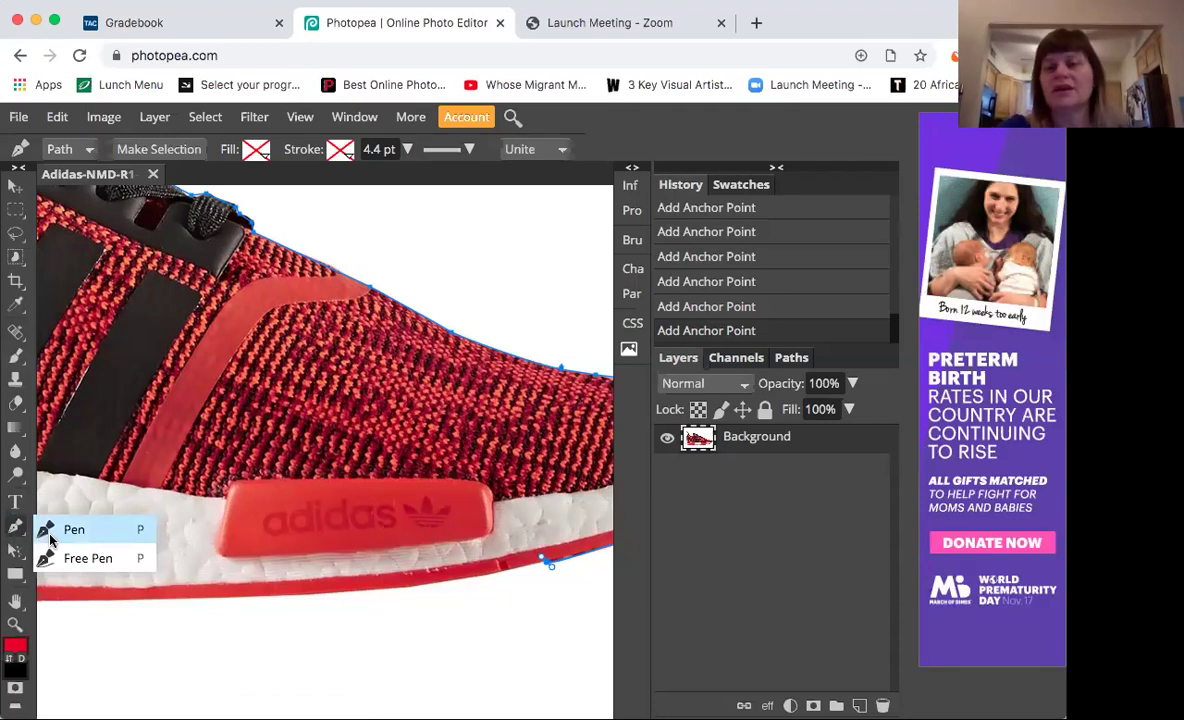
scroll(330, 420, down, 2)
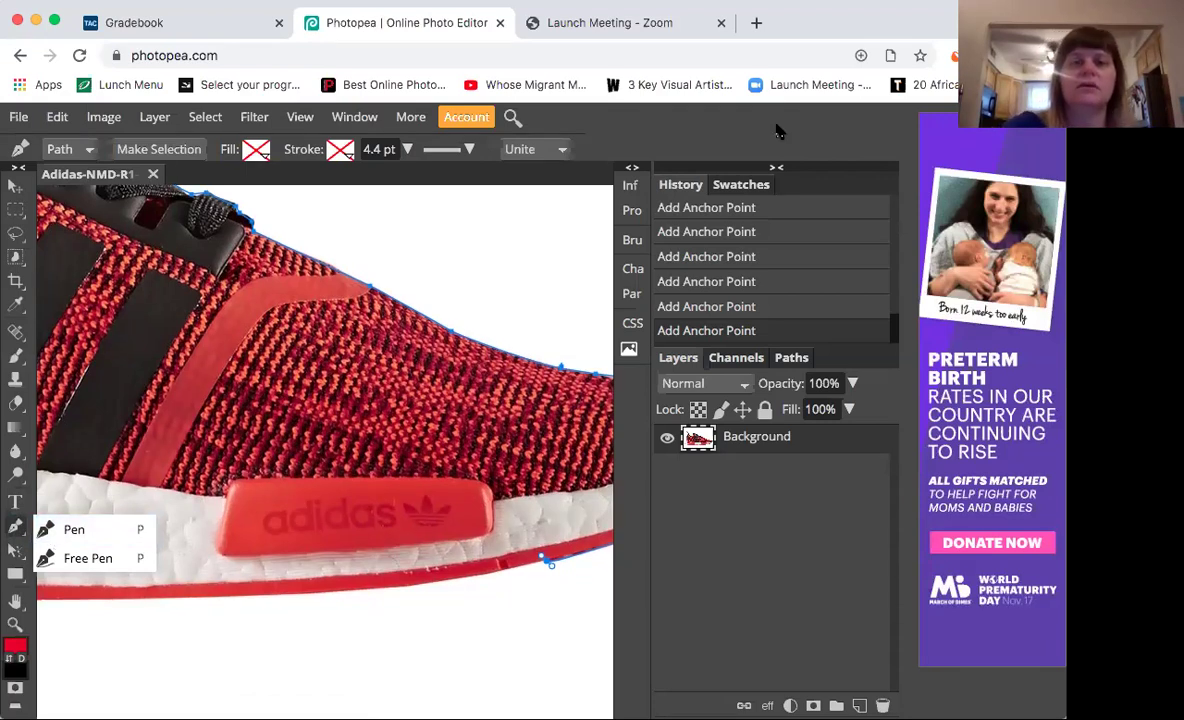
scroll(500, 500, left, 3)
click(402, 624)
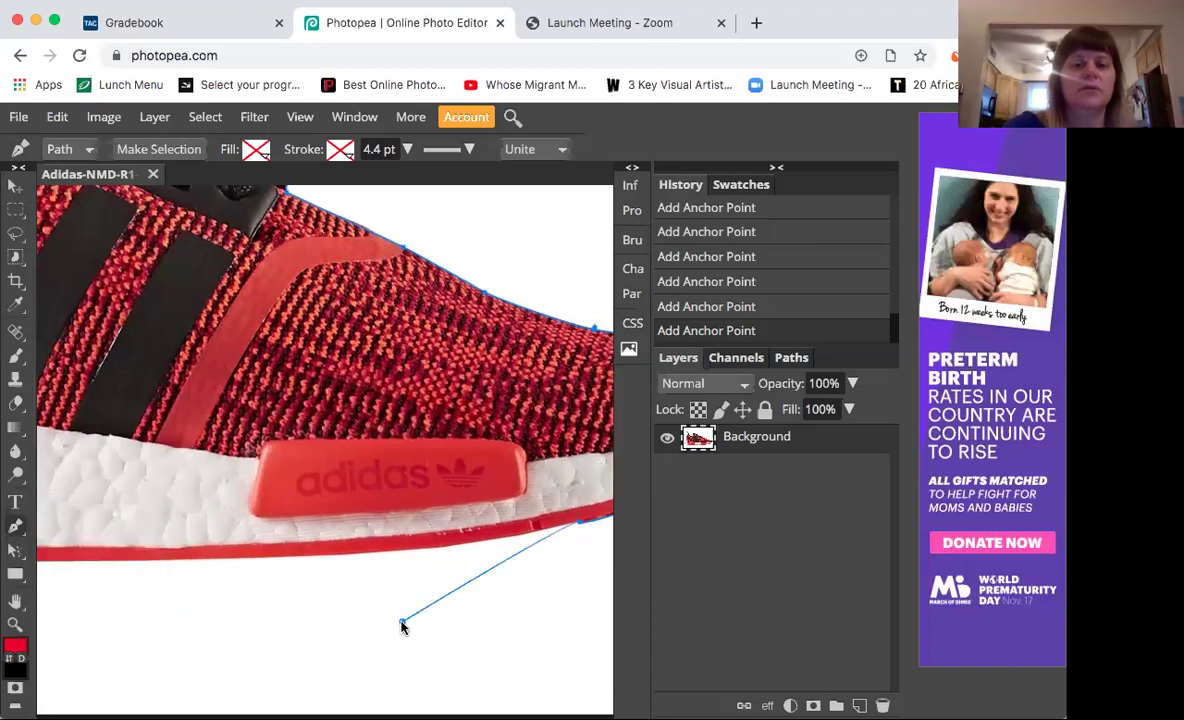
click(714, 307)
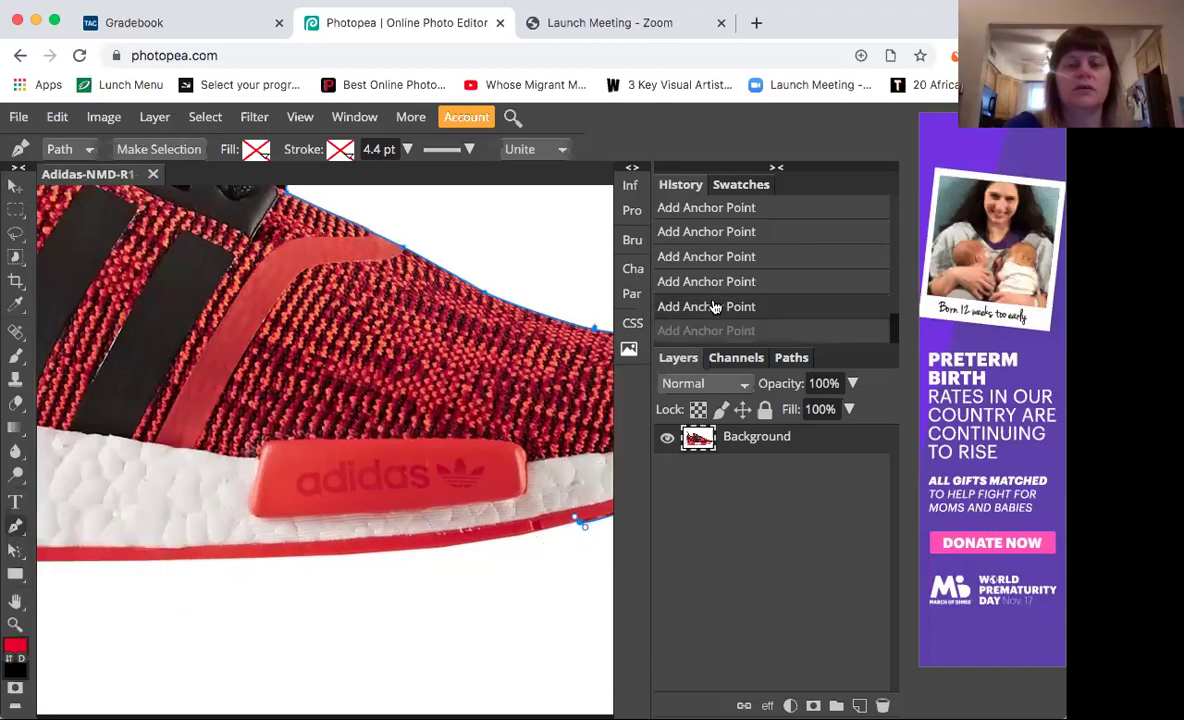
click(86, 150)
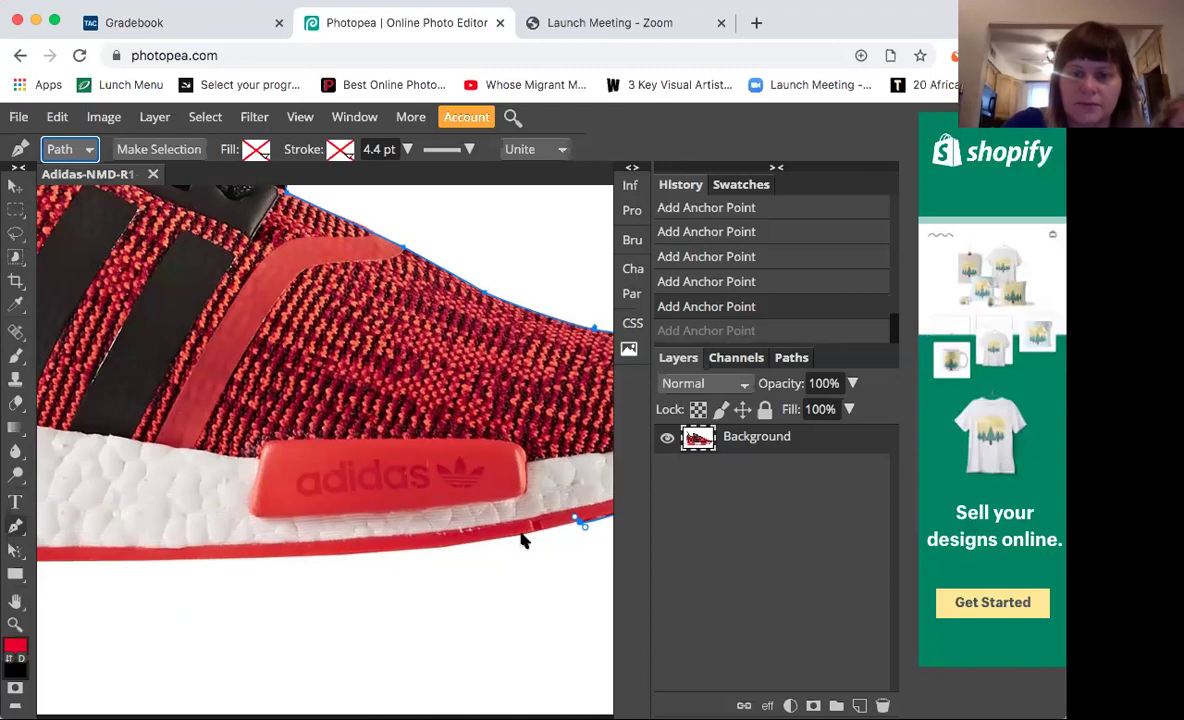
Restore the anchor near the sole, then add three anchors leftward along the sole's bottom edge under the logo
key(ctrl+shift+z)
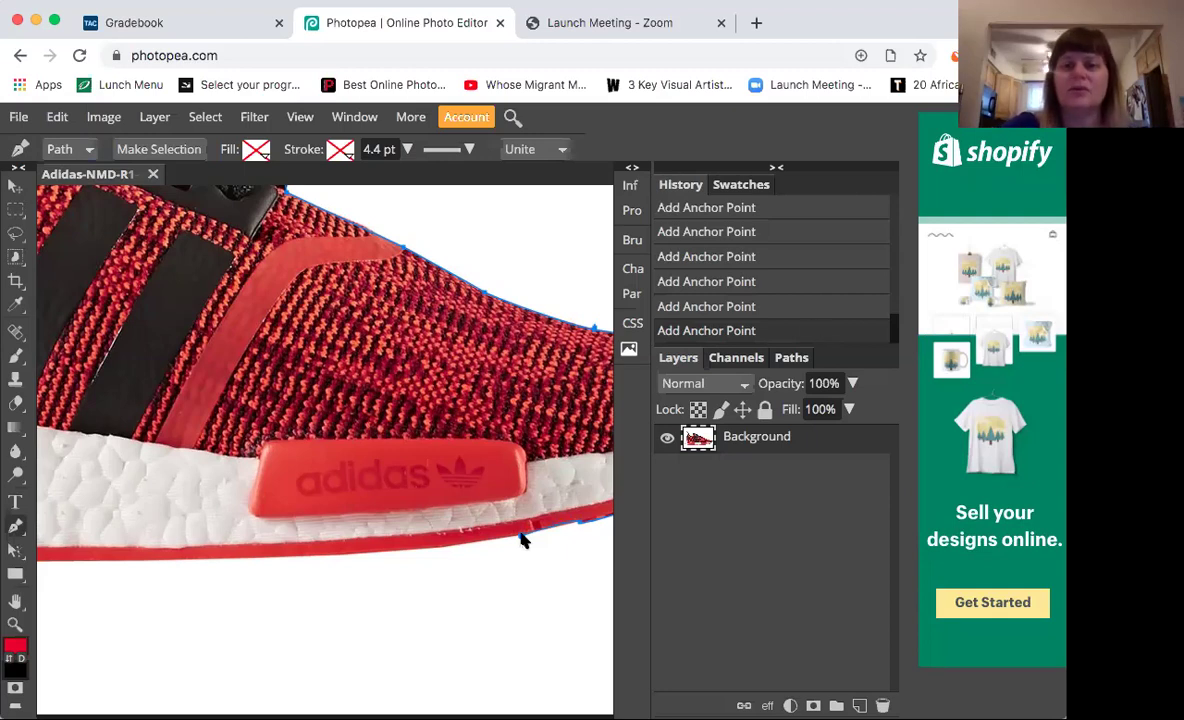
click(746, 316)
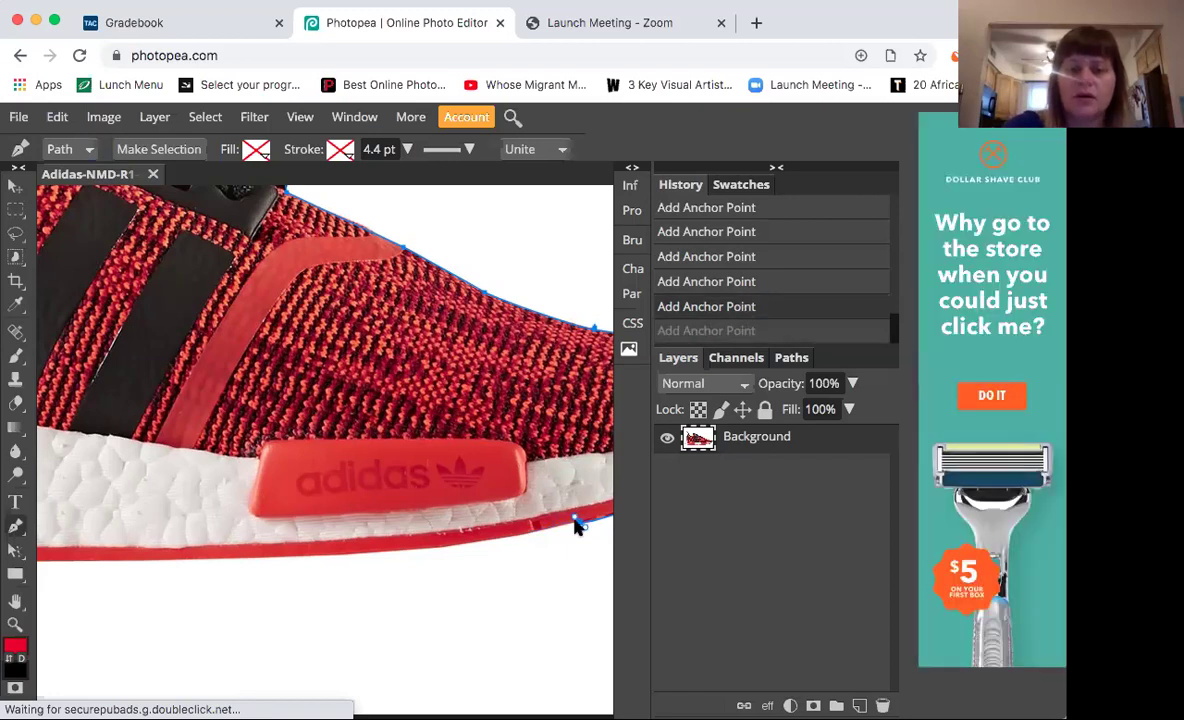
click(580, 522)
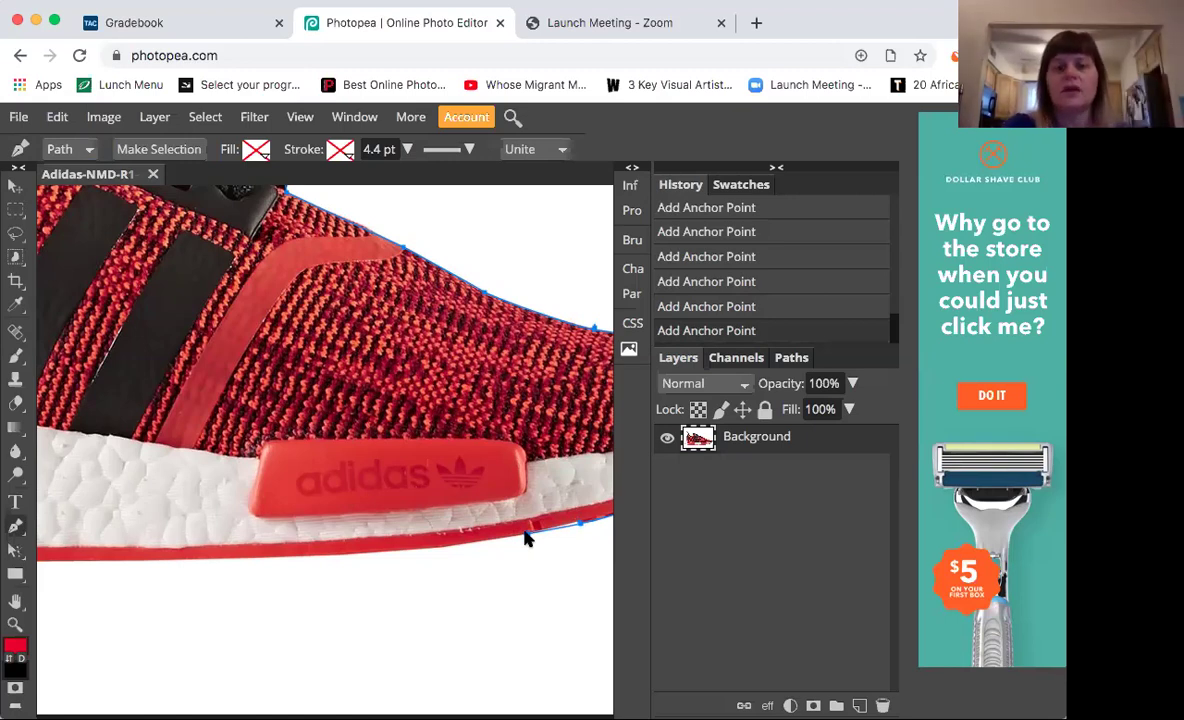
click(460, 547)
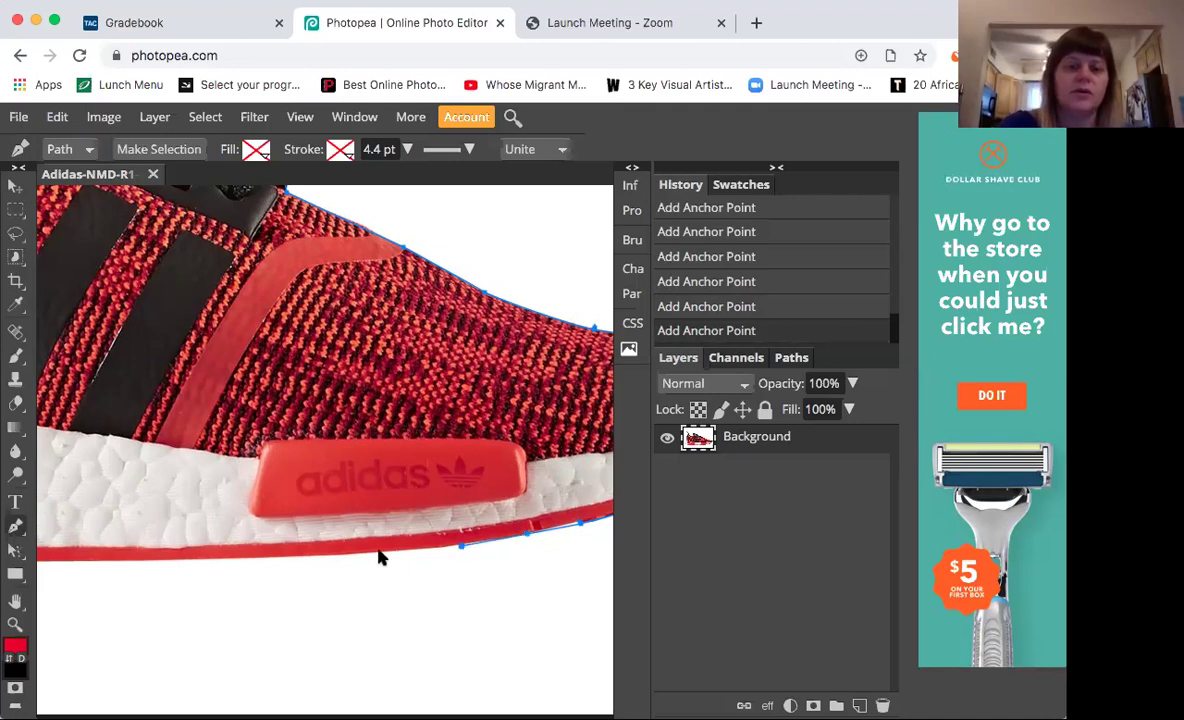
click(379, 550)
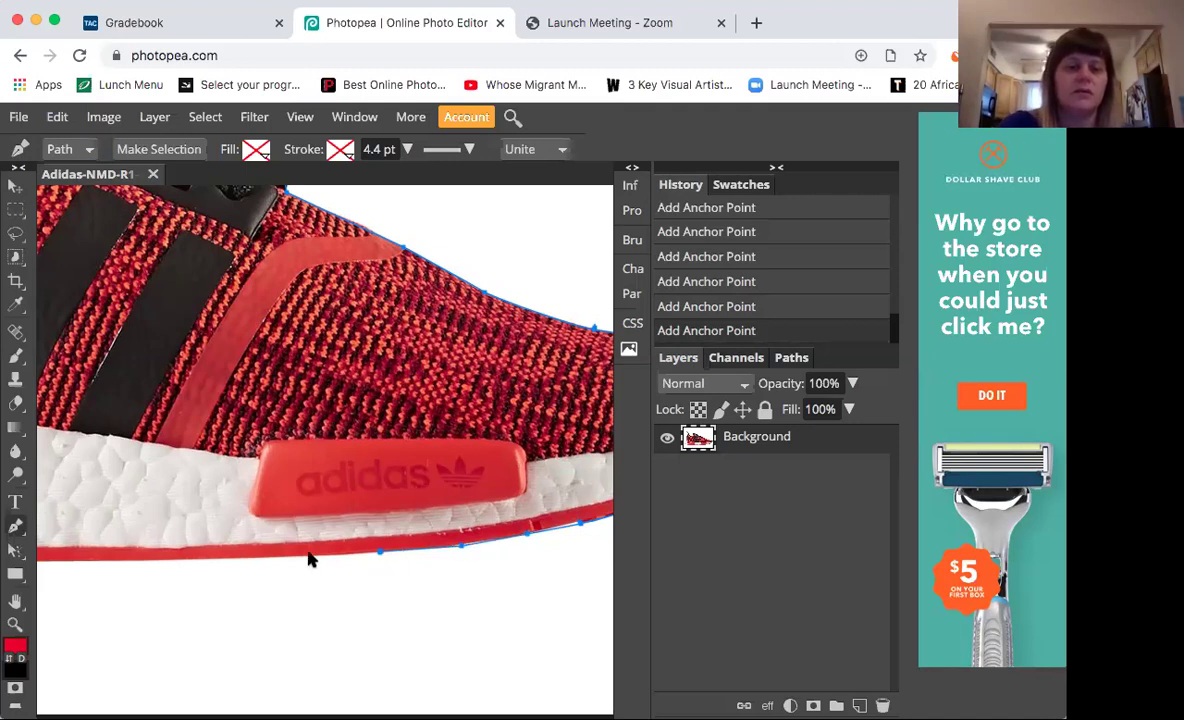
click(308, 554)
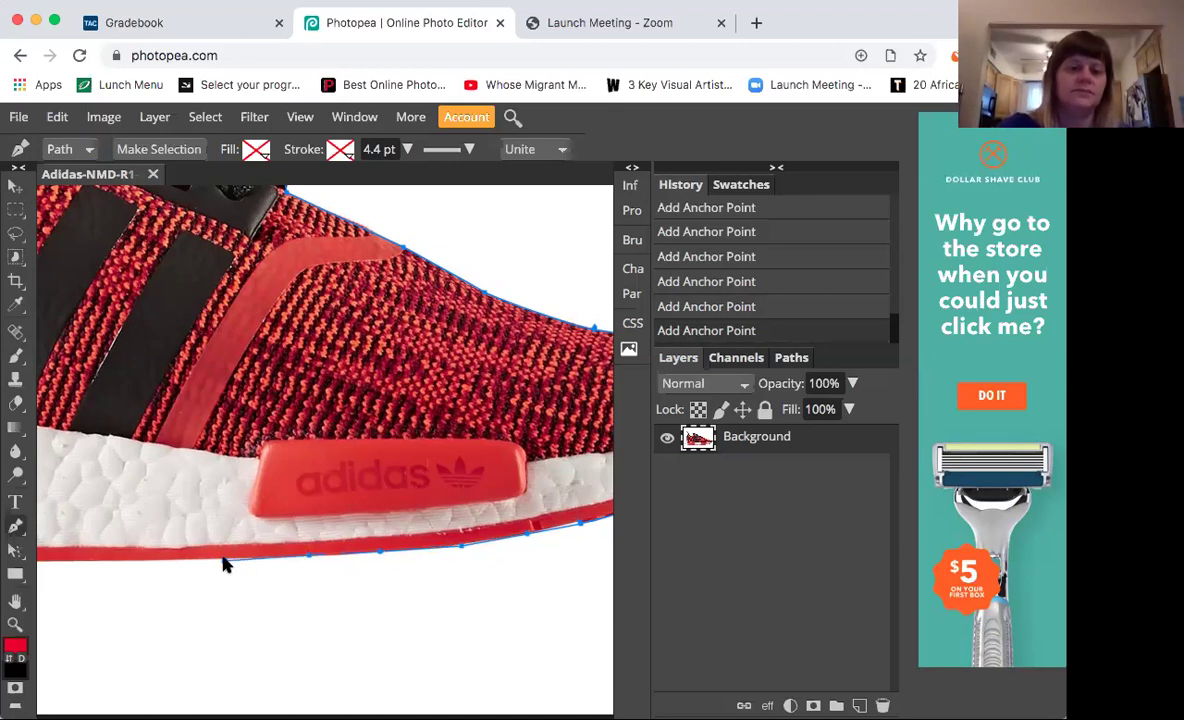
Zoom in, restore the sole-edge anchor and add three more anchors leftward along the sole
scroll(224, 565, up, 2)
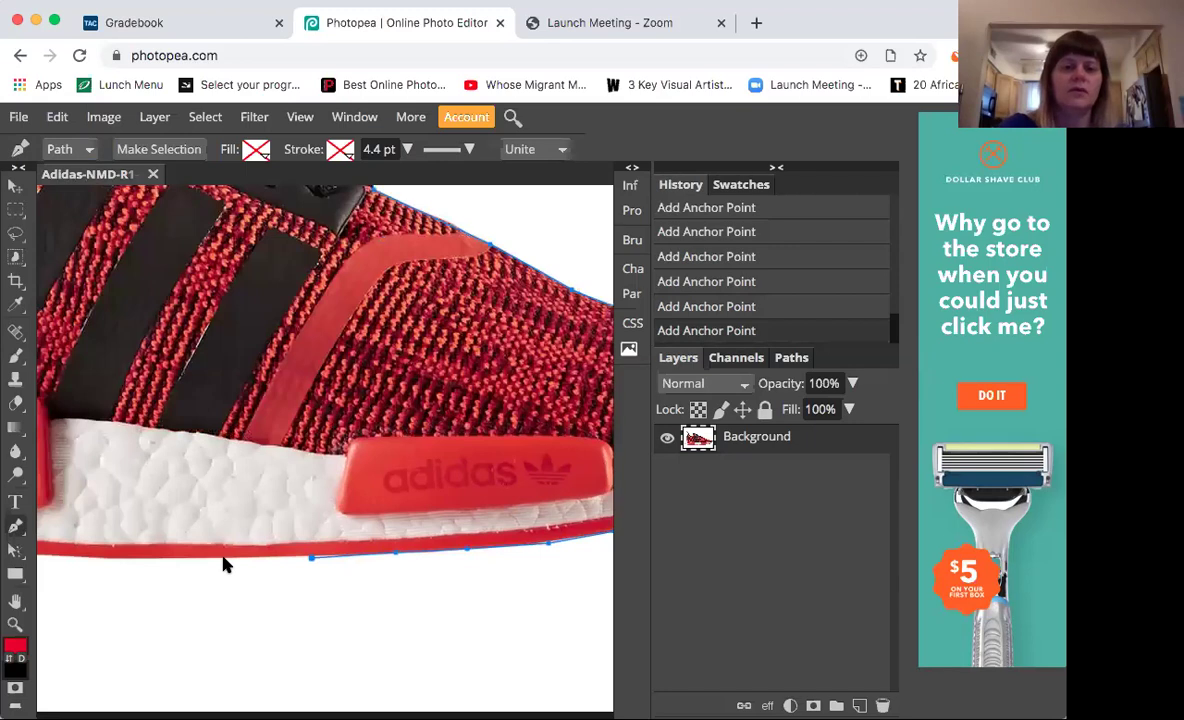
scroll(224, 565, up, 2)
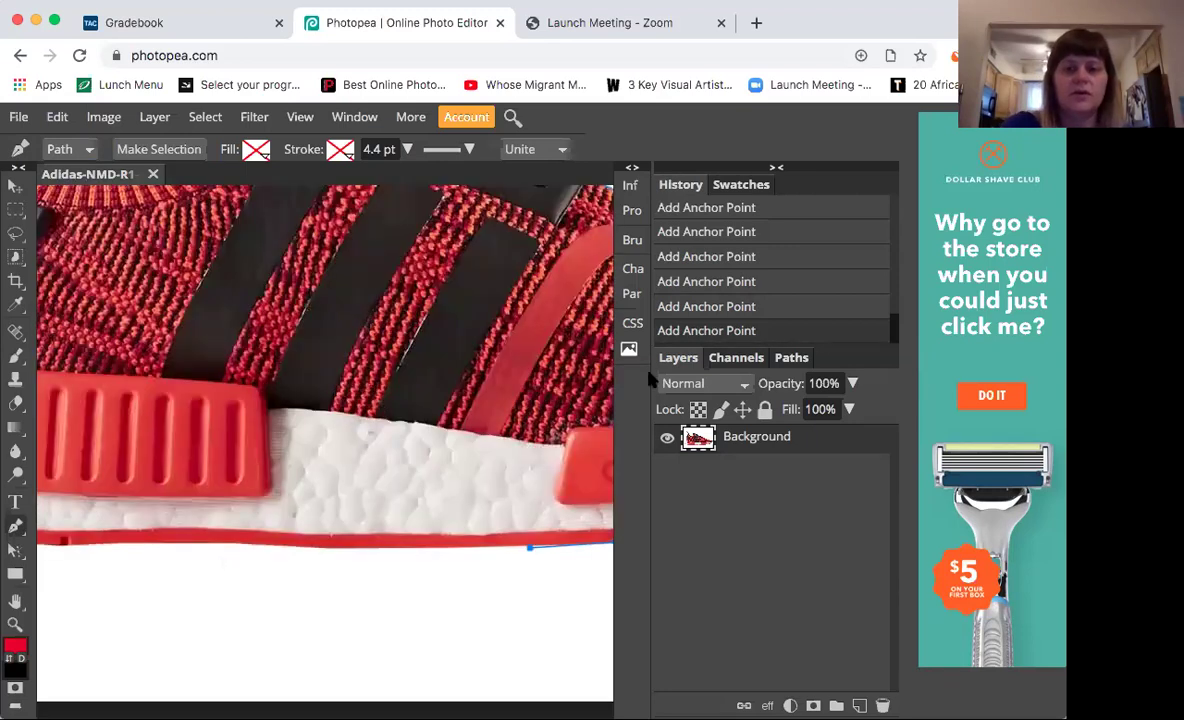
click(690, 306)
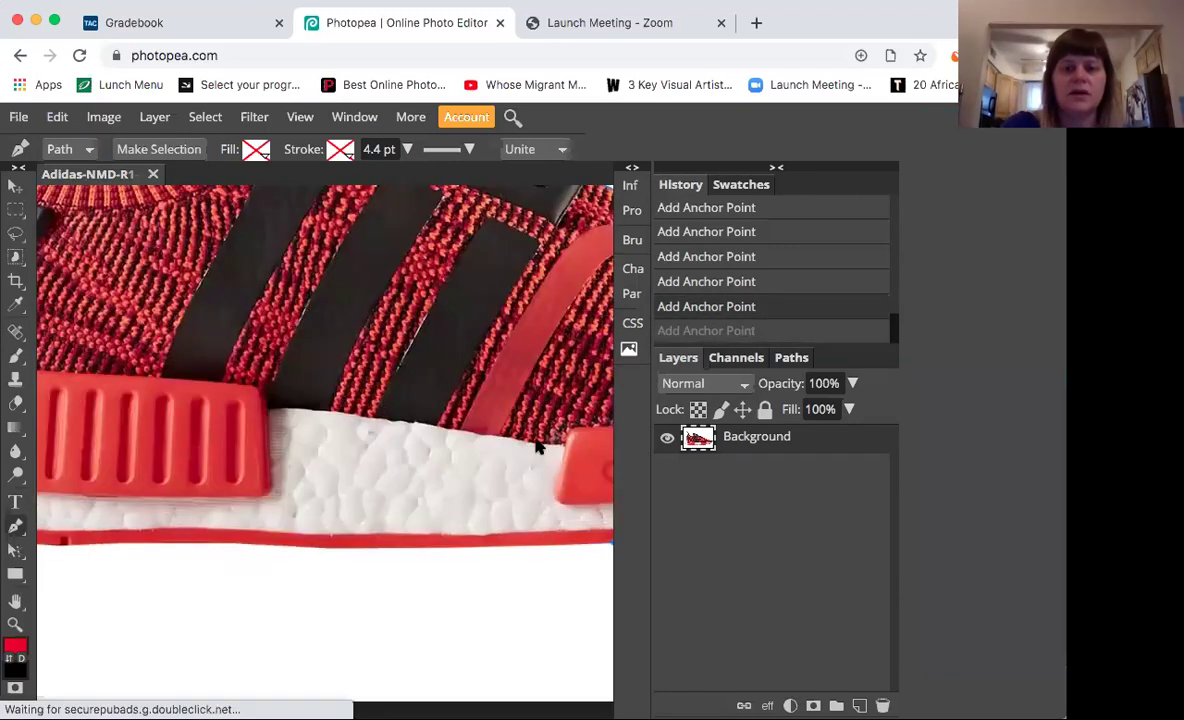
click(512, 548)
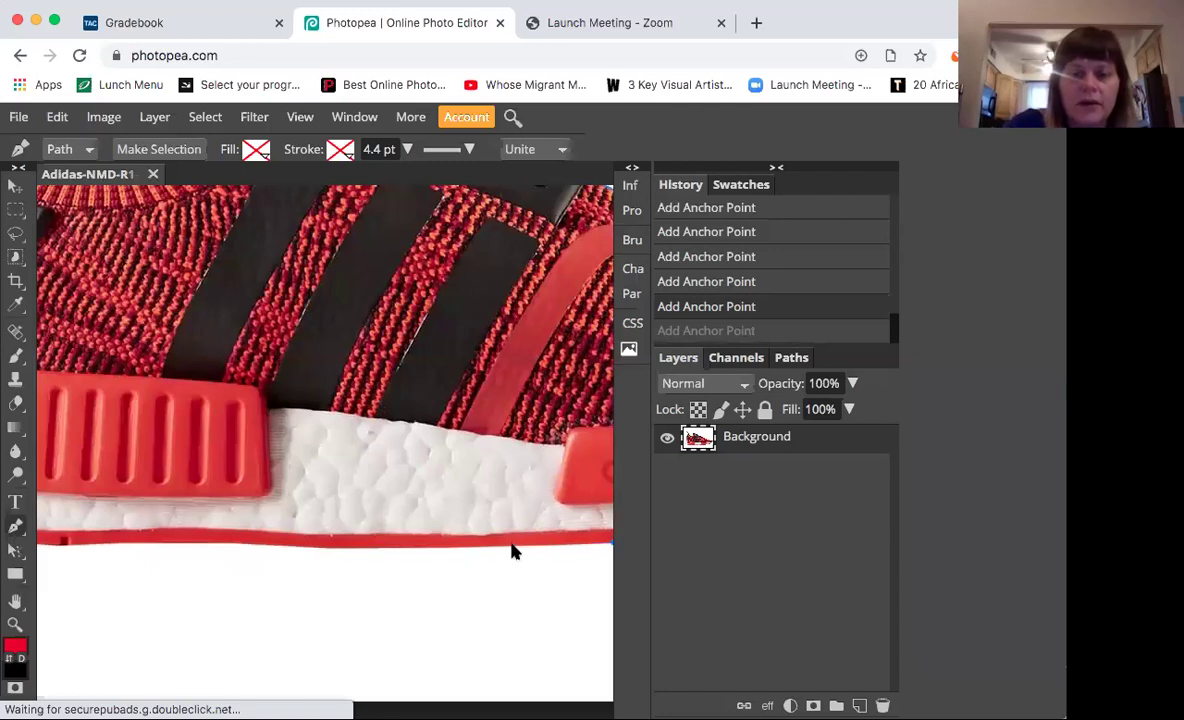
click(389, 547)
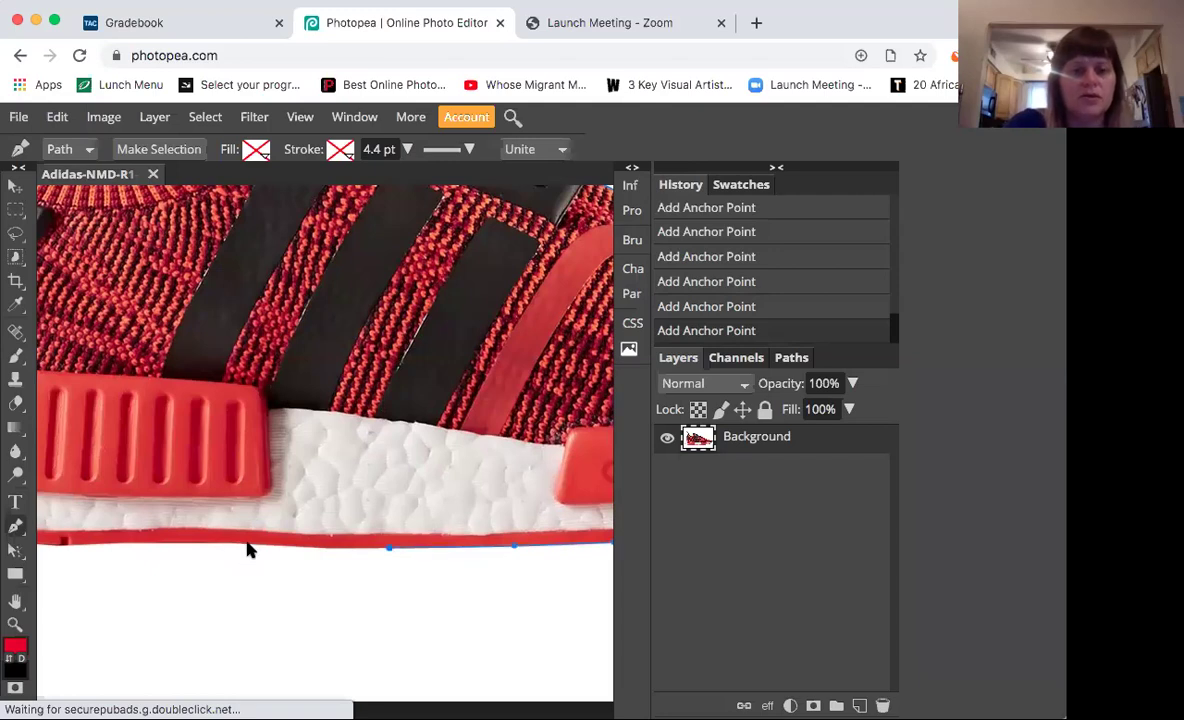
click(250, 548)
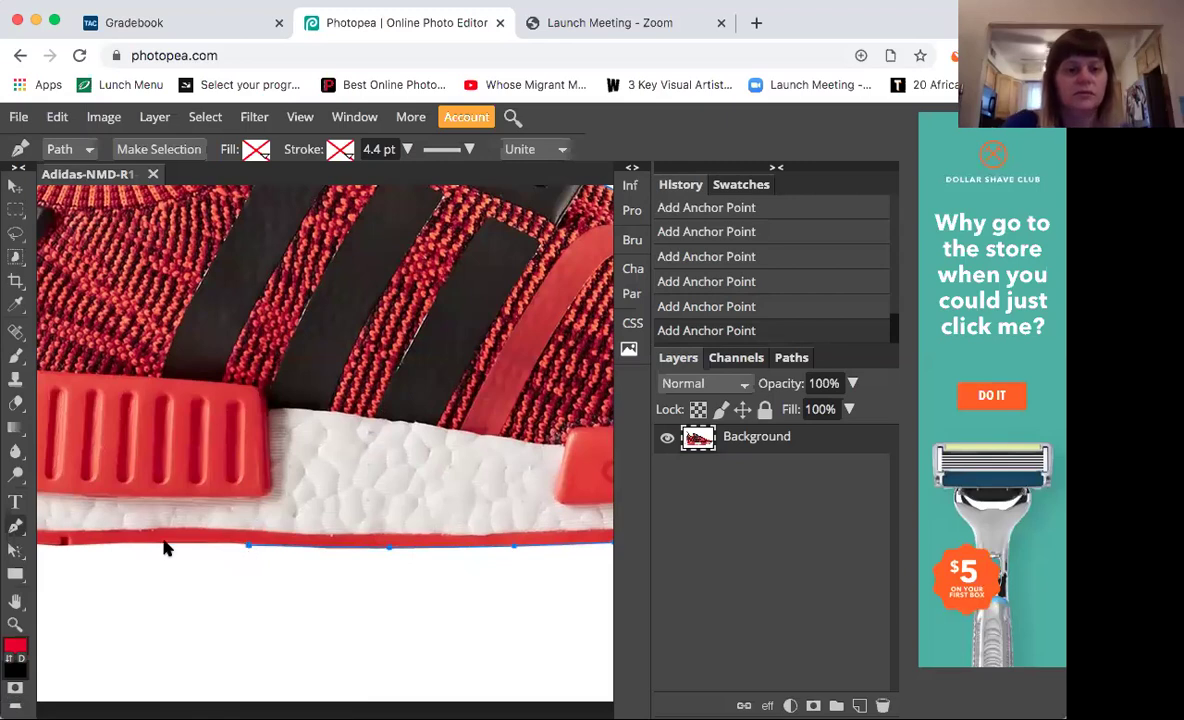
click(166, 546)
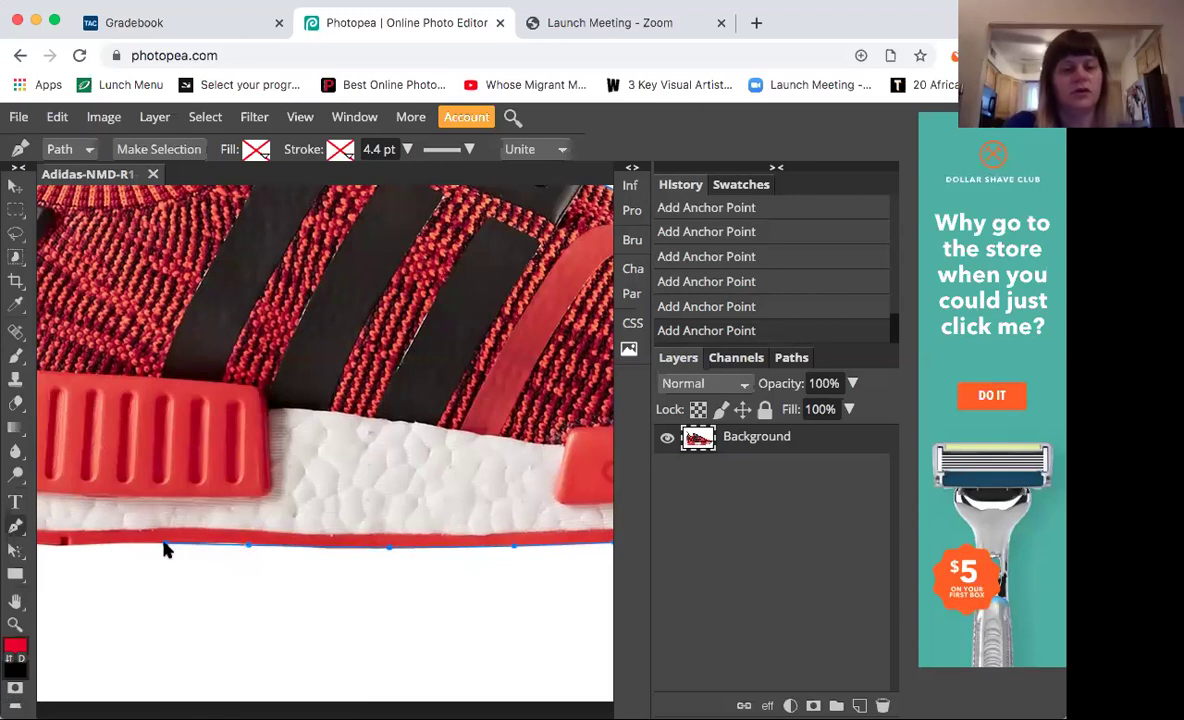
Pan toward the heel and add four anchors along the sole's bottom edge beneath the heel
scroll(190, 556, left, 1)
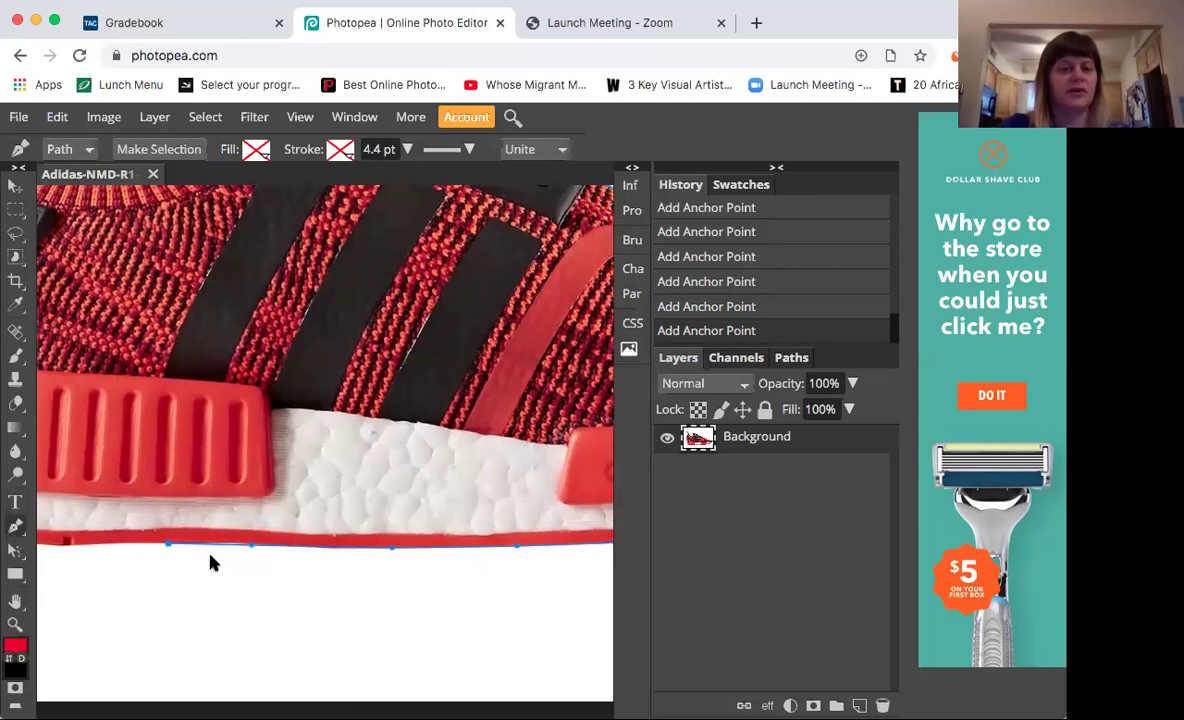
scroll(210, 563, left, 5)
scroll(210, 563, down, 1)
scroll(210, 563, up, 2)
scroll(210, 563, left, 1)
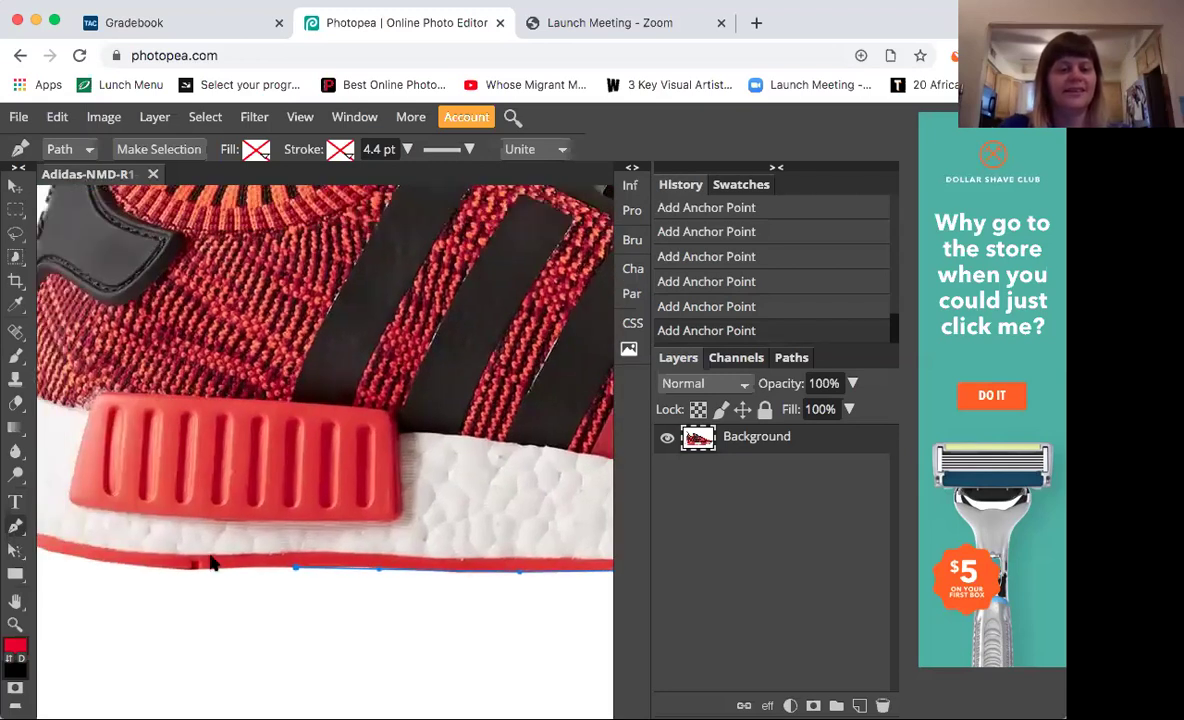
scroll(211, 563, up, 2)
scroll(211, 563, left, 2)
scroll(276, 607, left, 1)
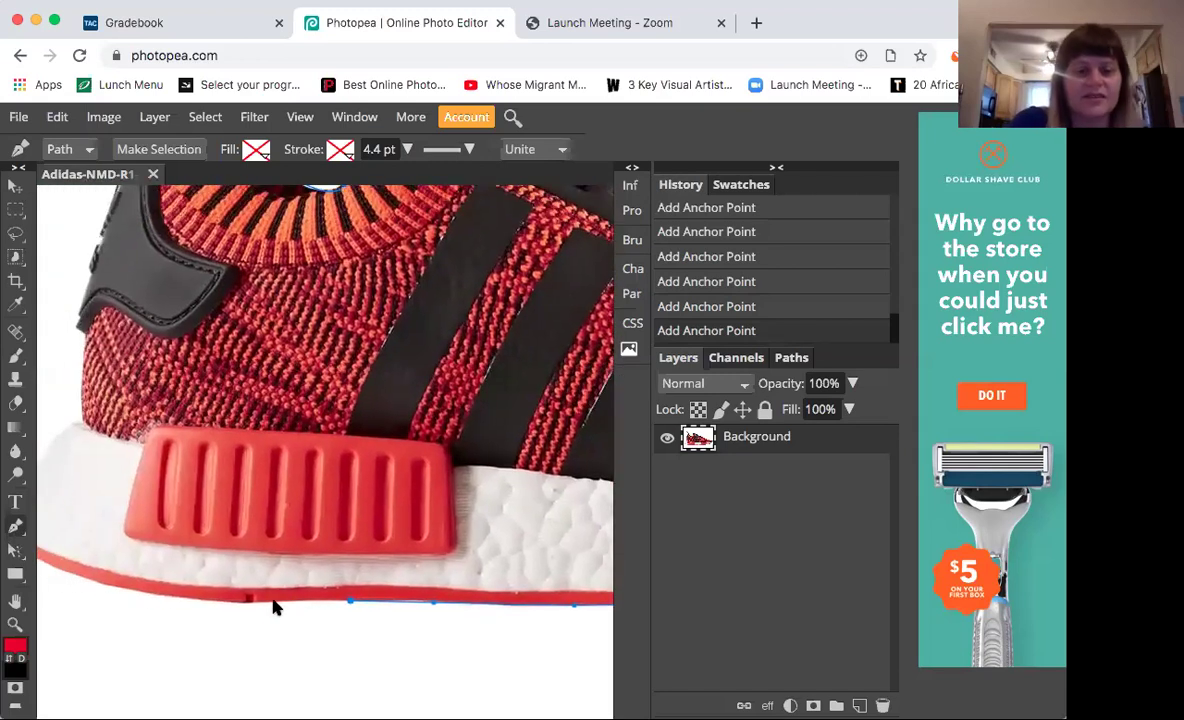
click(276, 605)
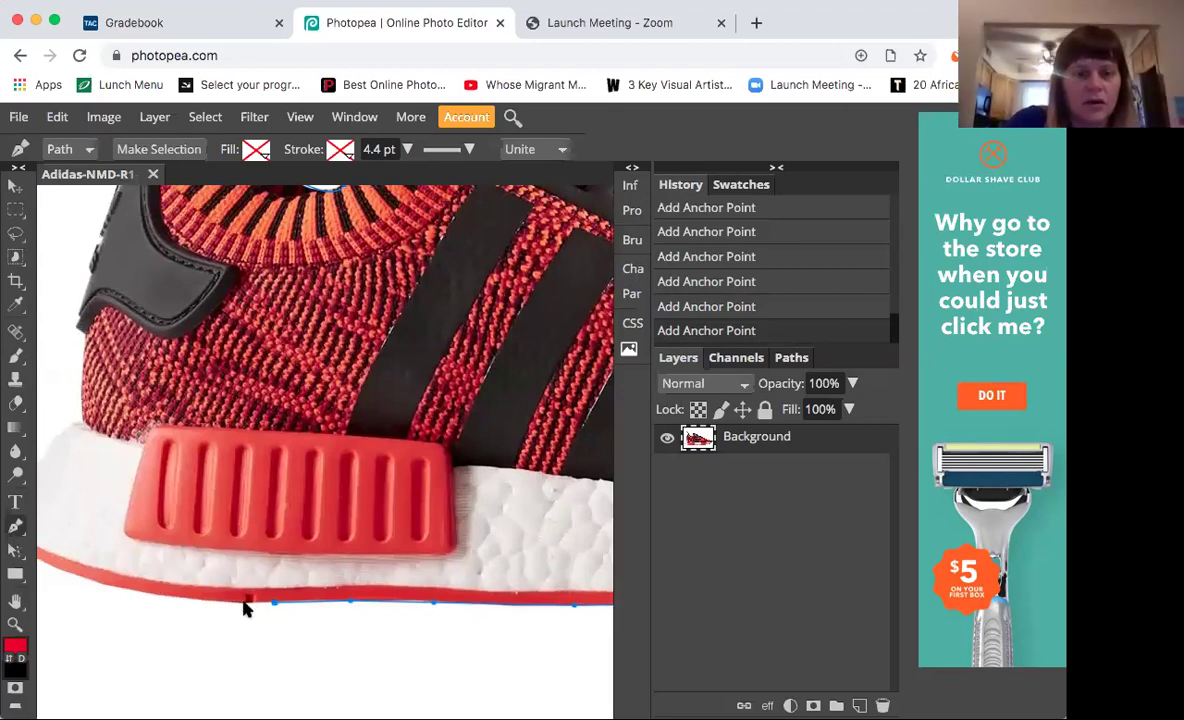
click(244, 601)
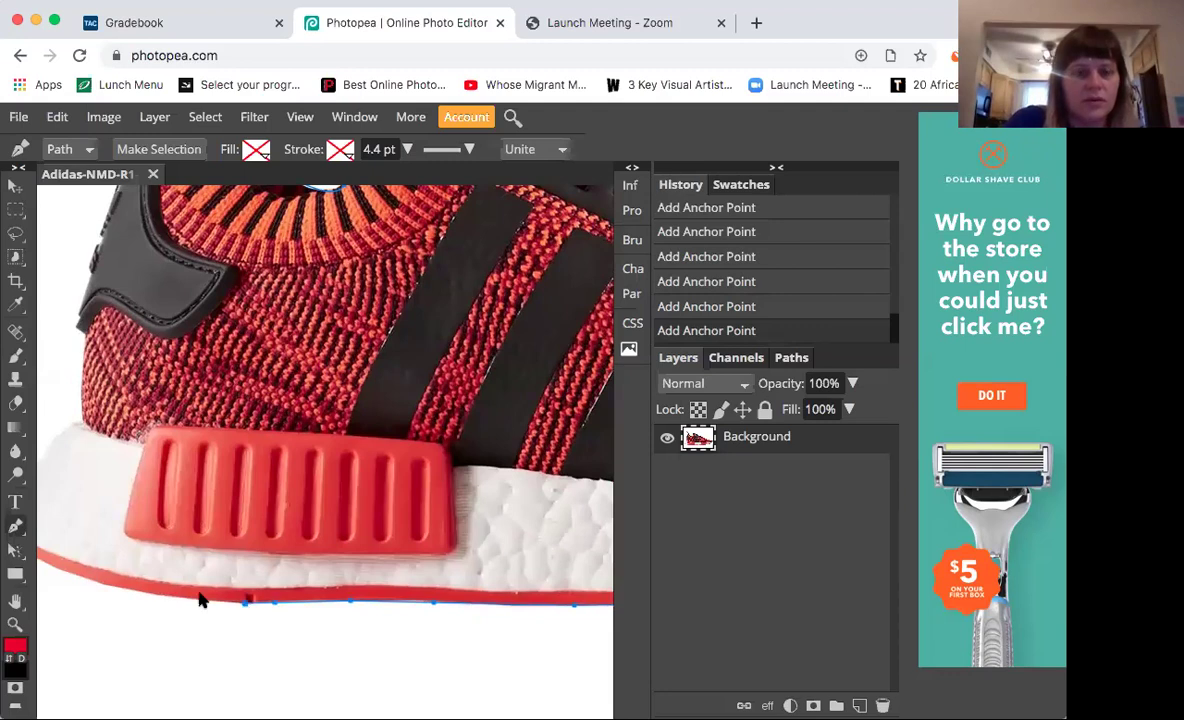
click(189, 599)
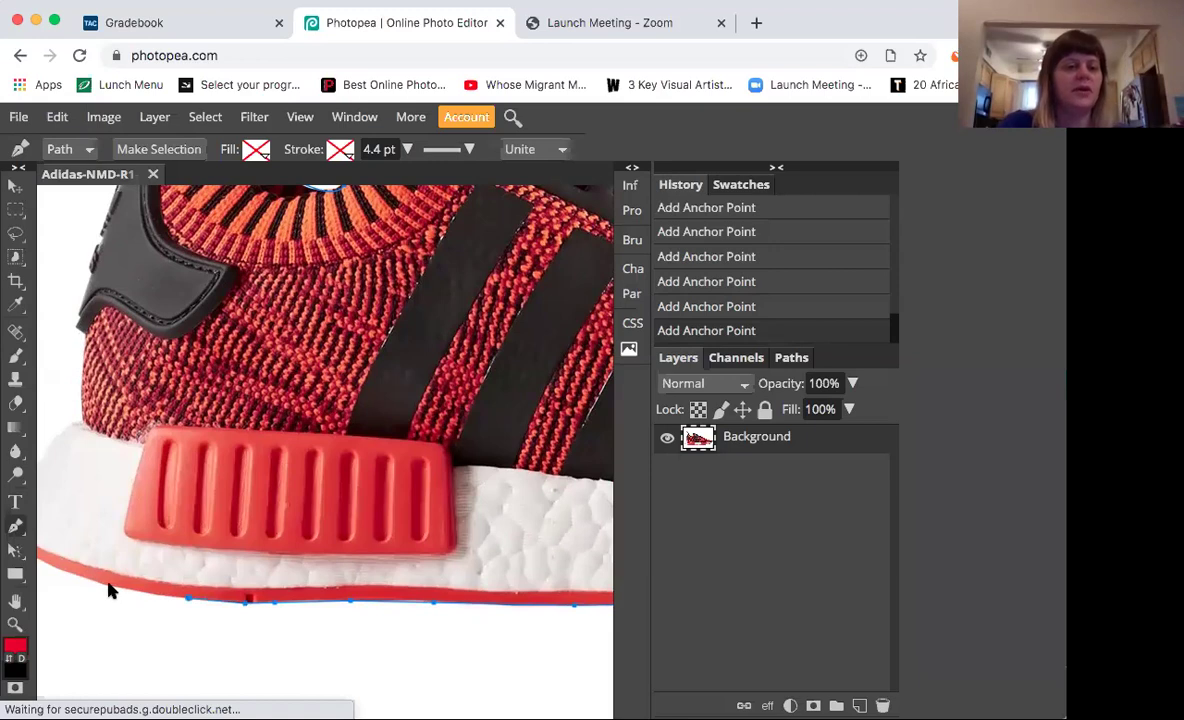
click(110, 590)
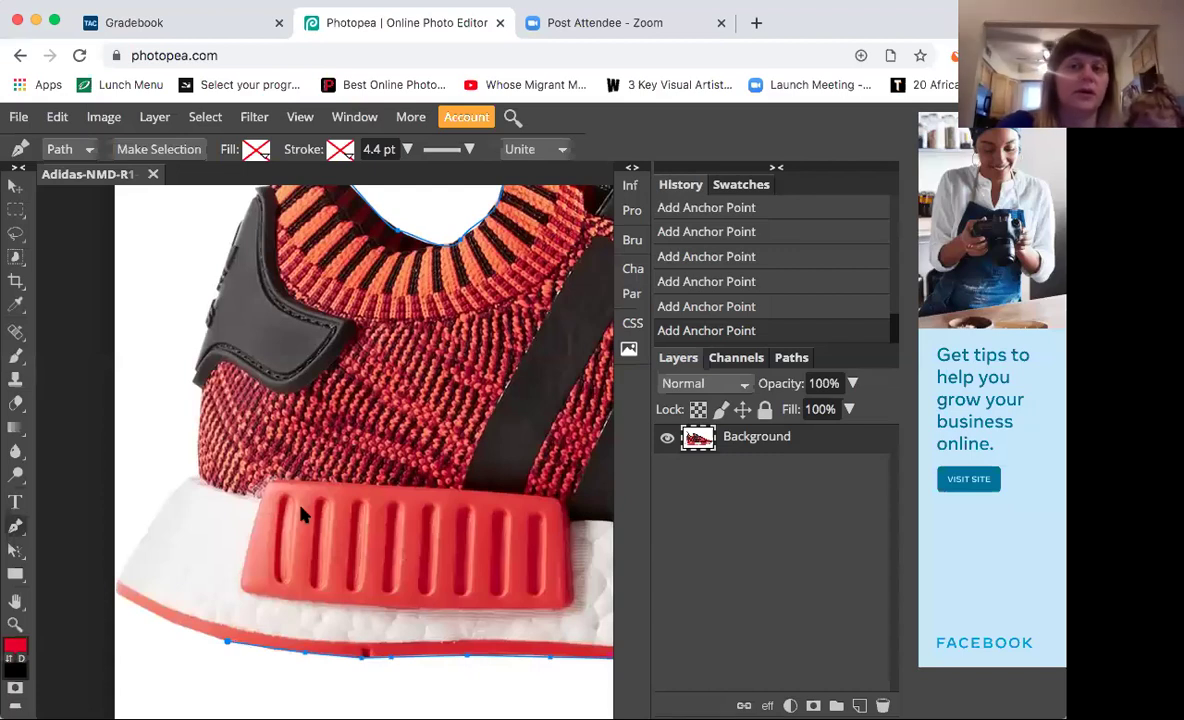
Place curved anchors around the sole's rounded left end to the heel's back corner, undoing misplaced ones
click(116, 597)
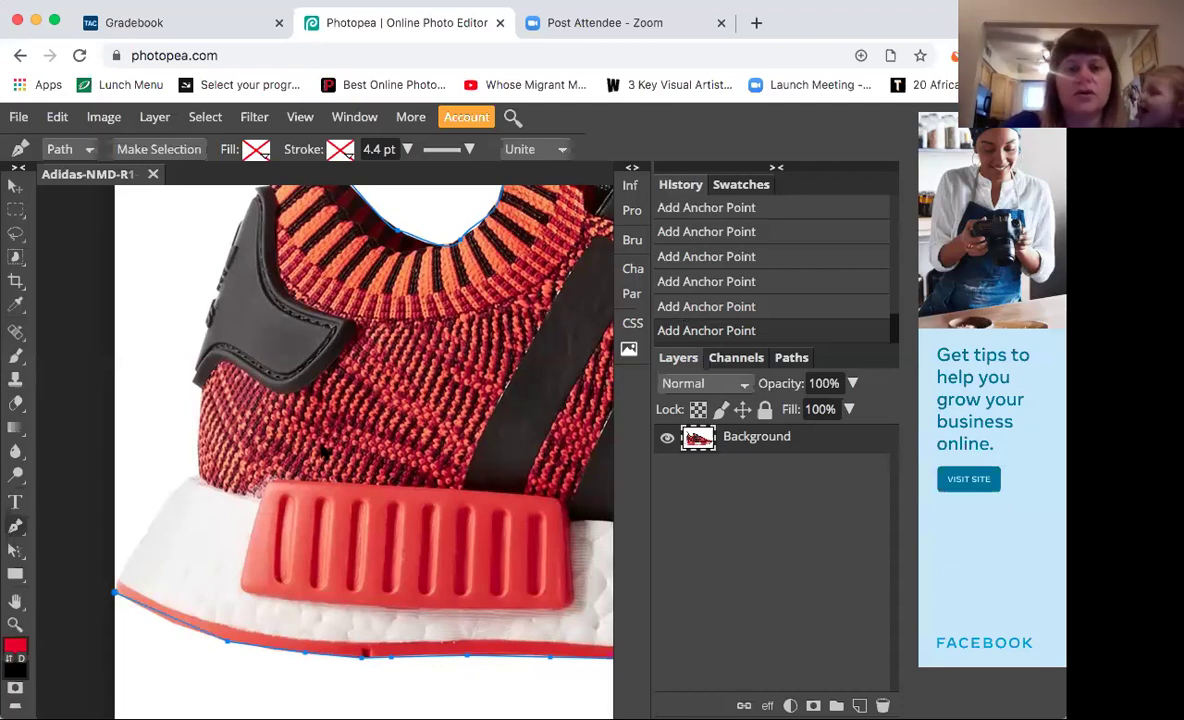
click(685, 314)
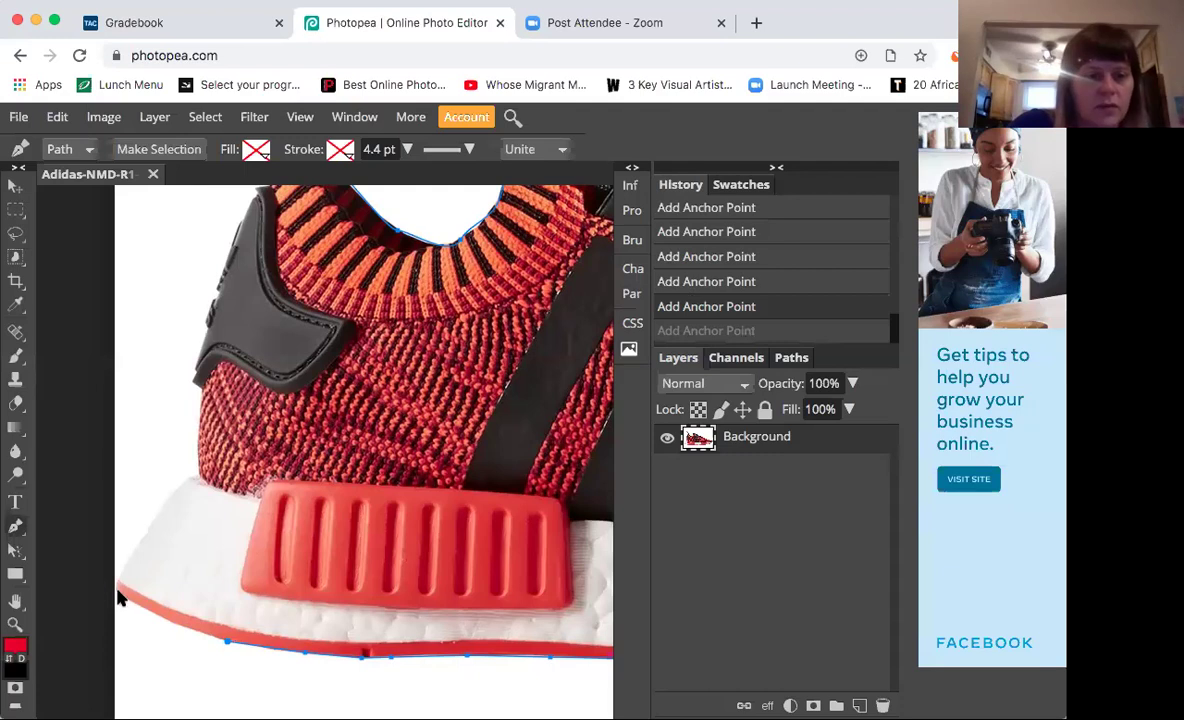
drag(114, 583, 109, 602)
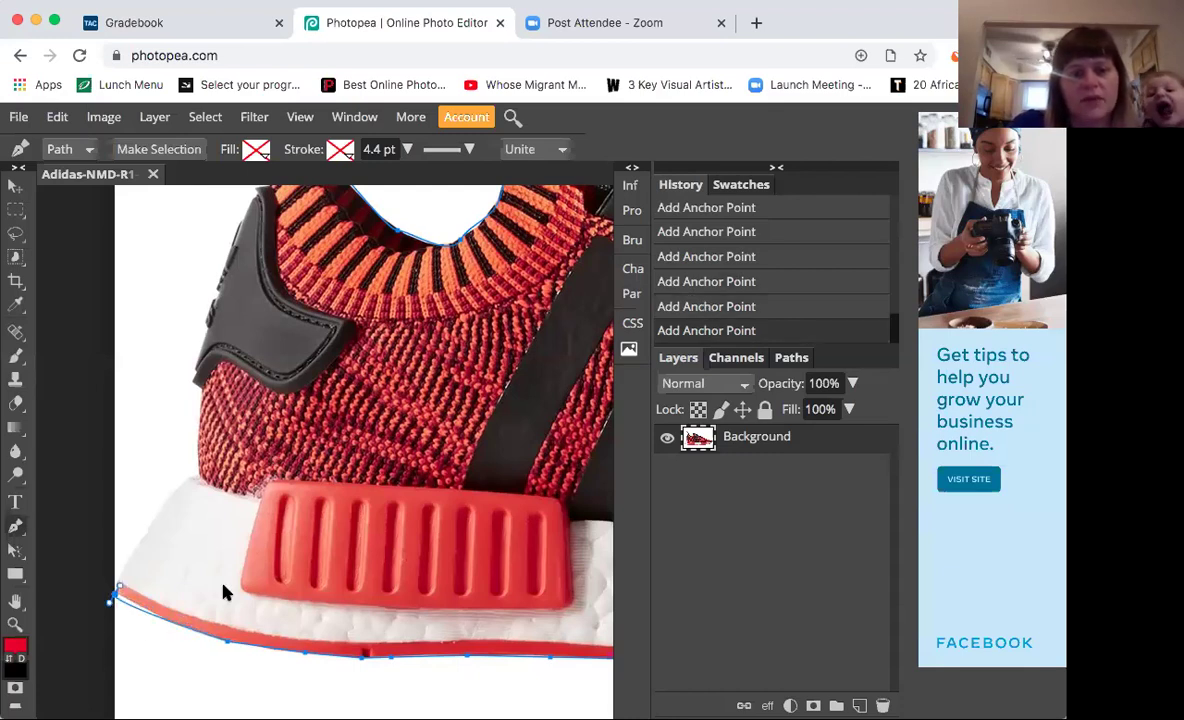
key(ctrl+z)
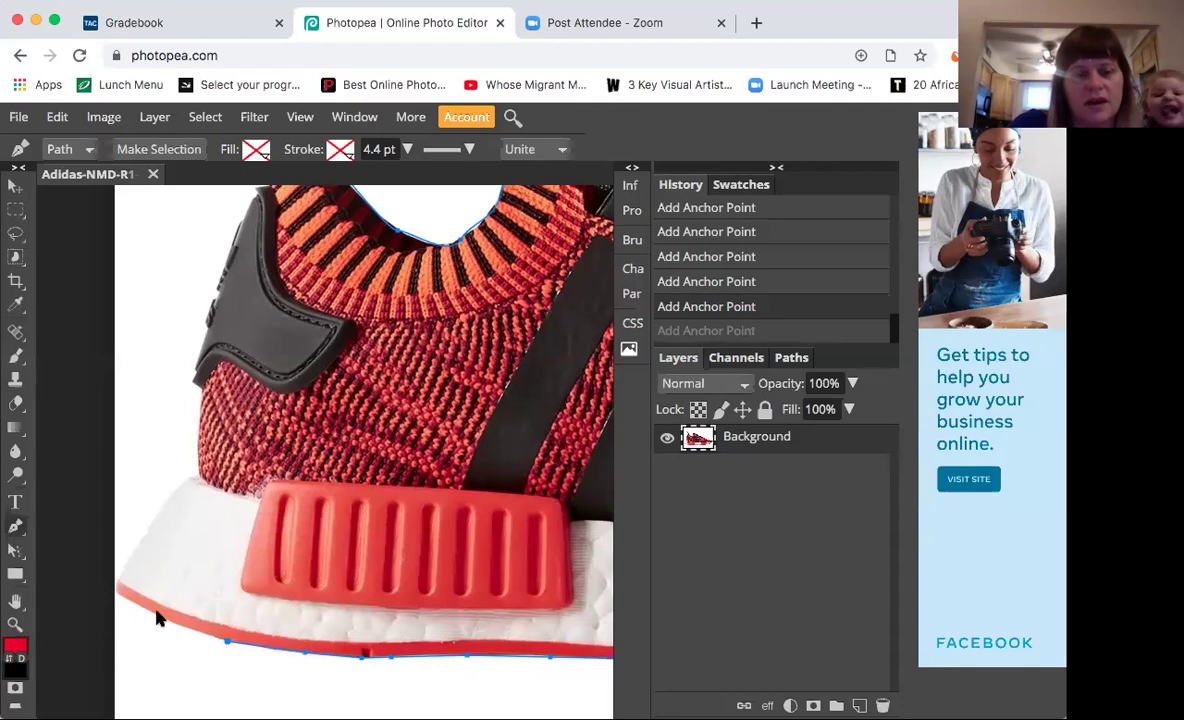
click(156, 618)
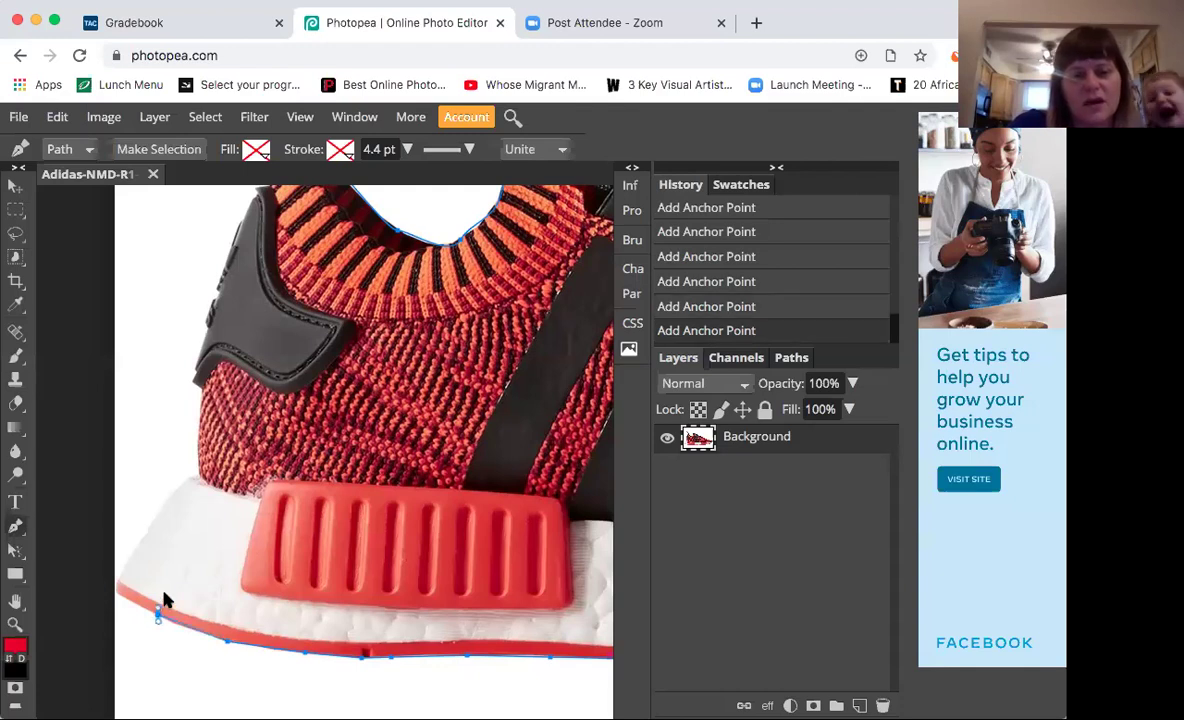
drag(165, 600, 167, 595)
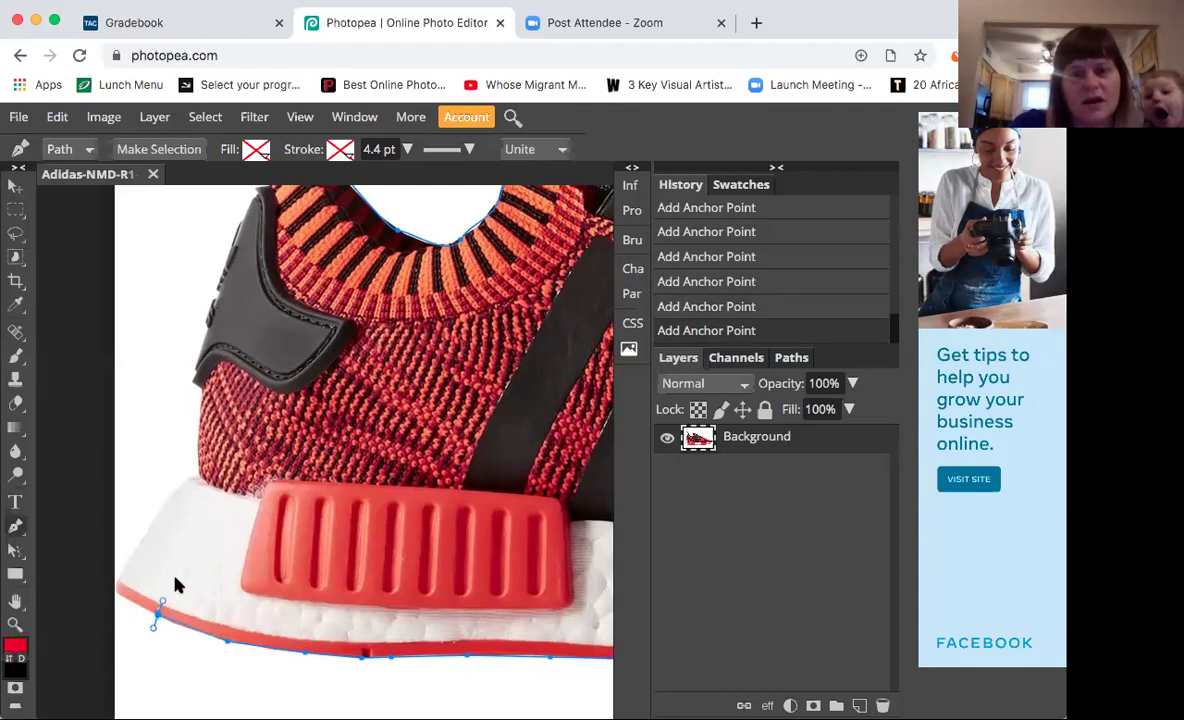
click(748, 308)
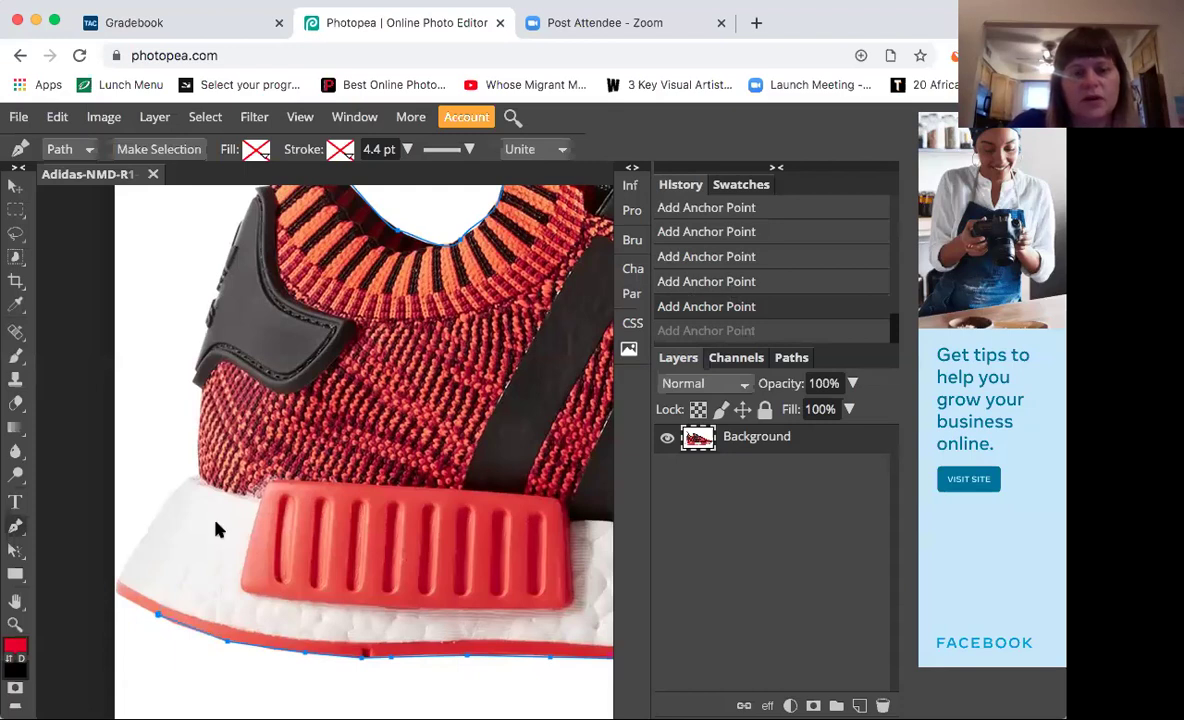
key(super+z)
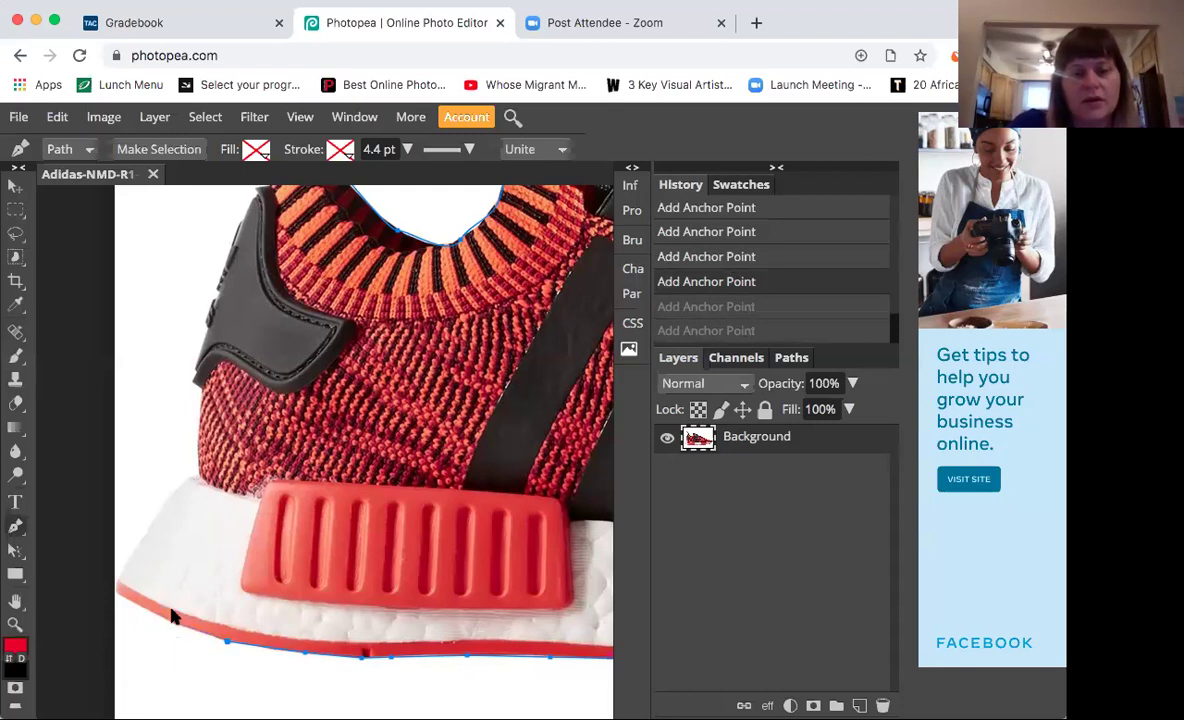
drag(169, 622, 167, 620)
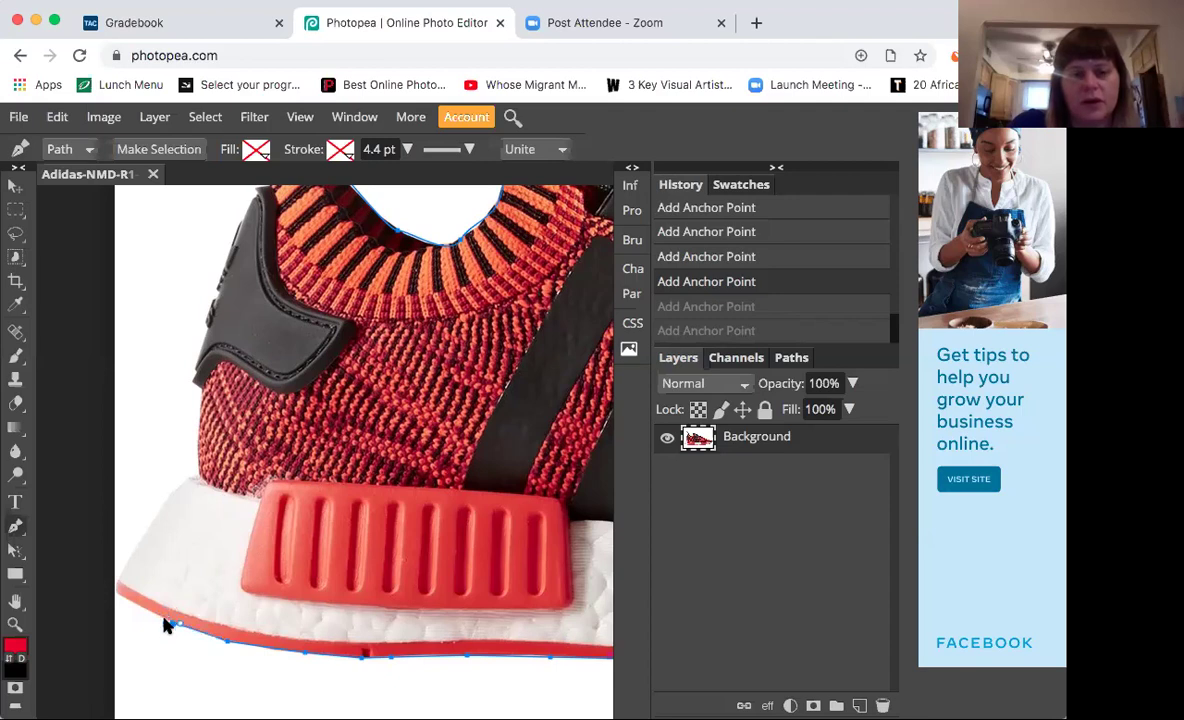
key(ctrl+shift+z)
key(ctrl+shift+z)
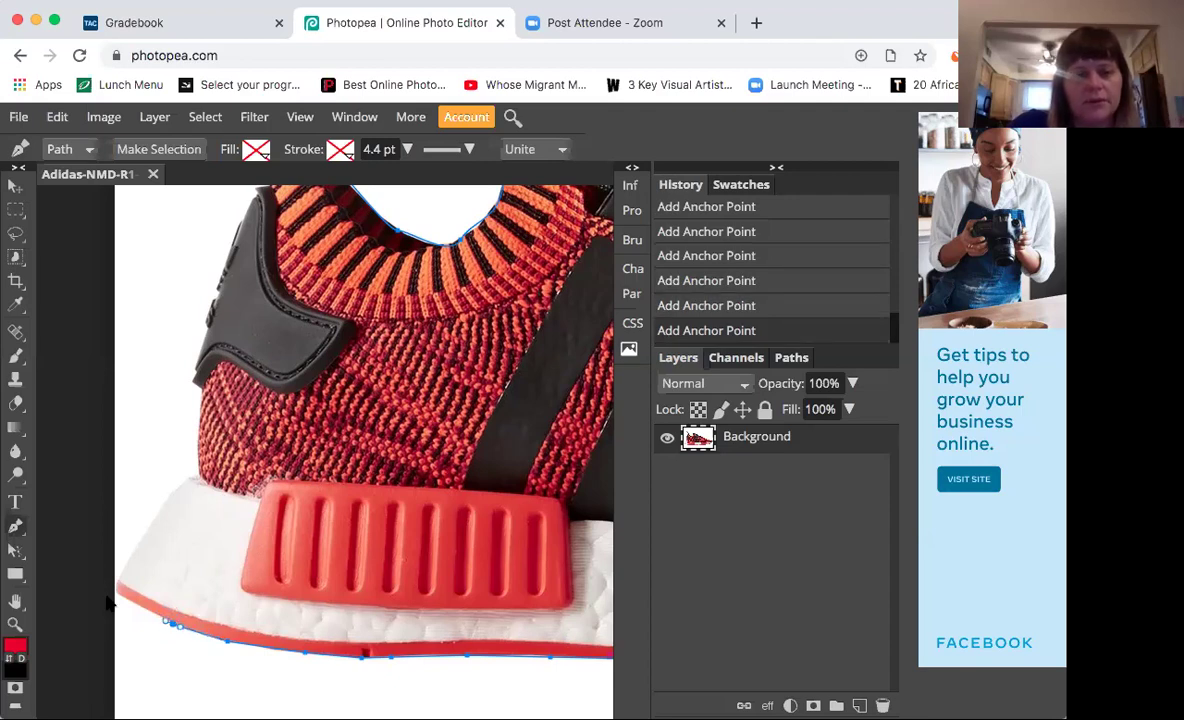
click(170, 627)
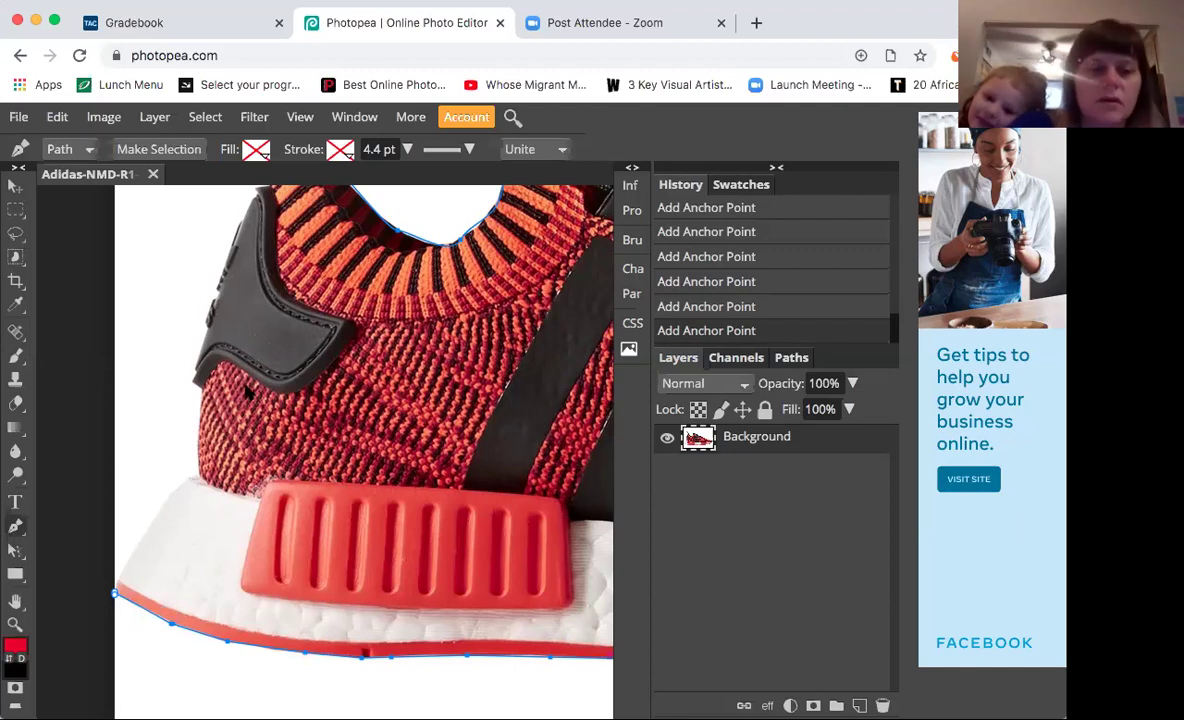
Add anchors up the back of the heel, curving around the heel tab
click(171, 495)
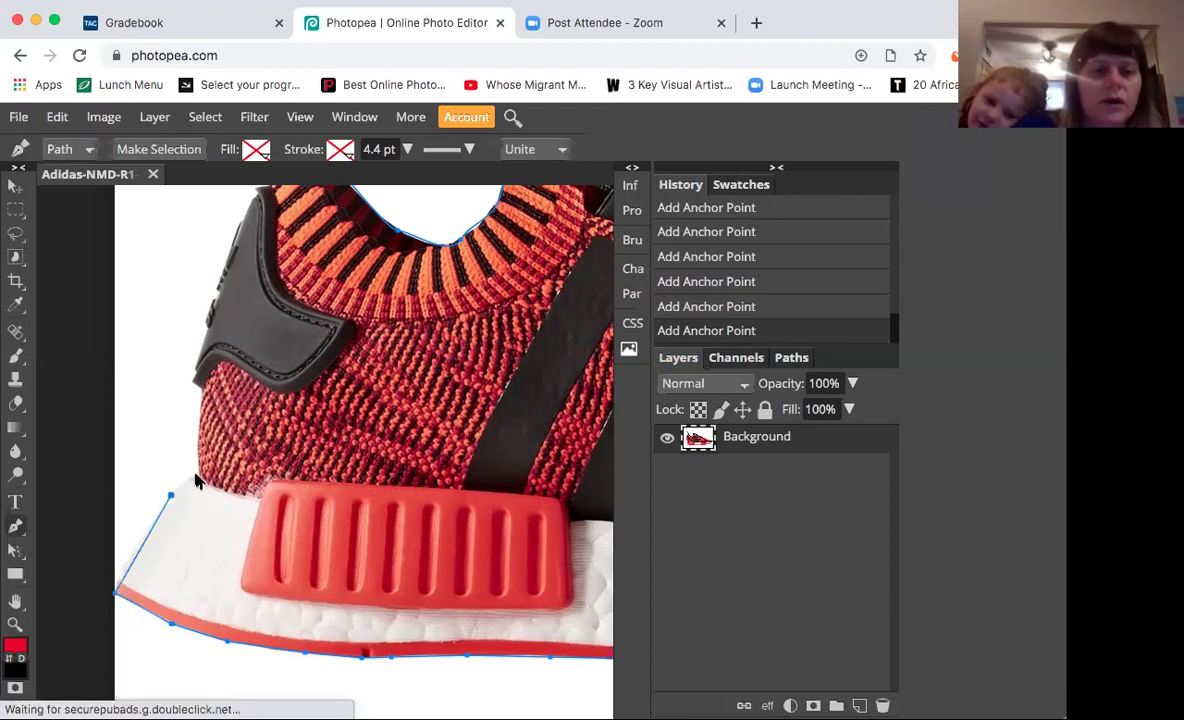
click(198, 474)
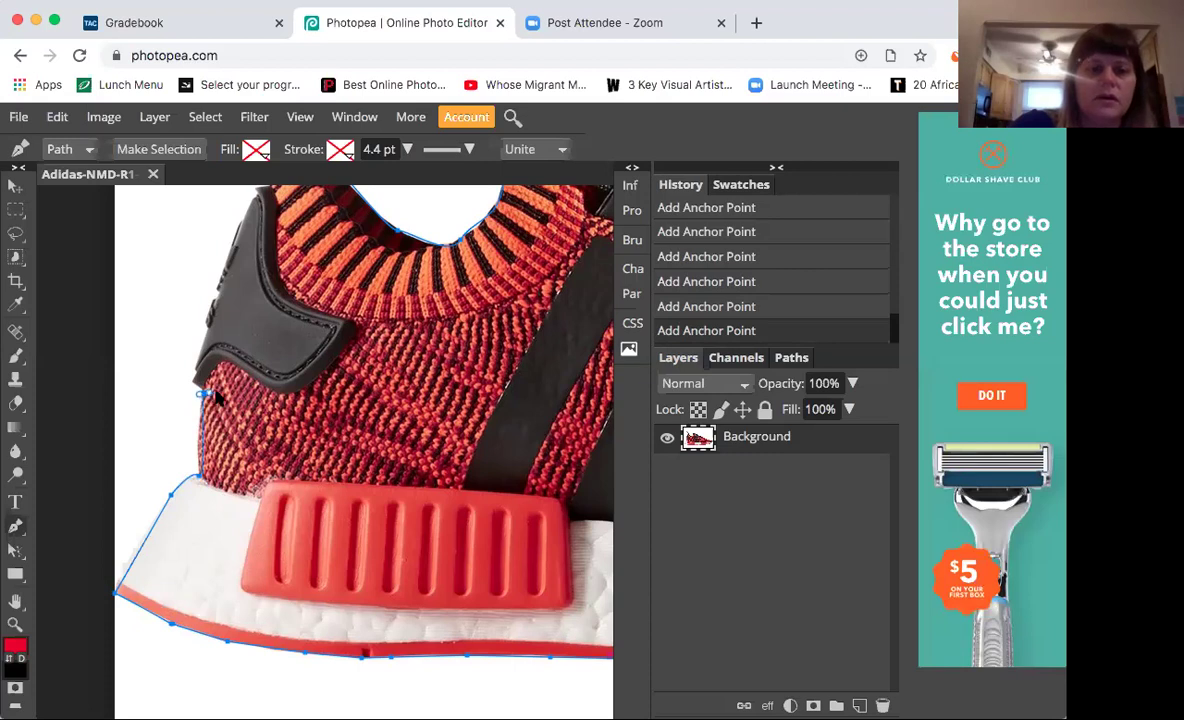
drag(214, 393, 215, 394)
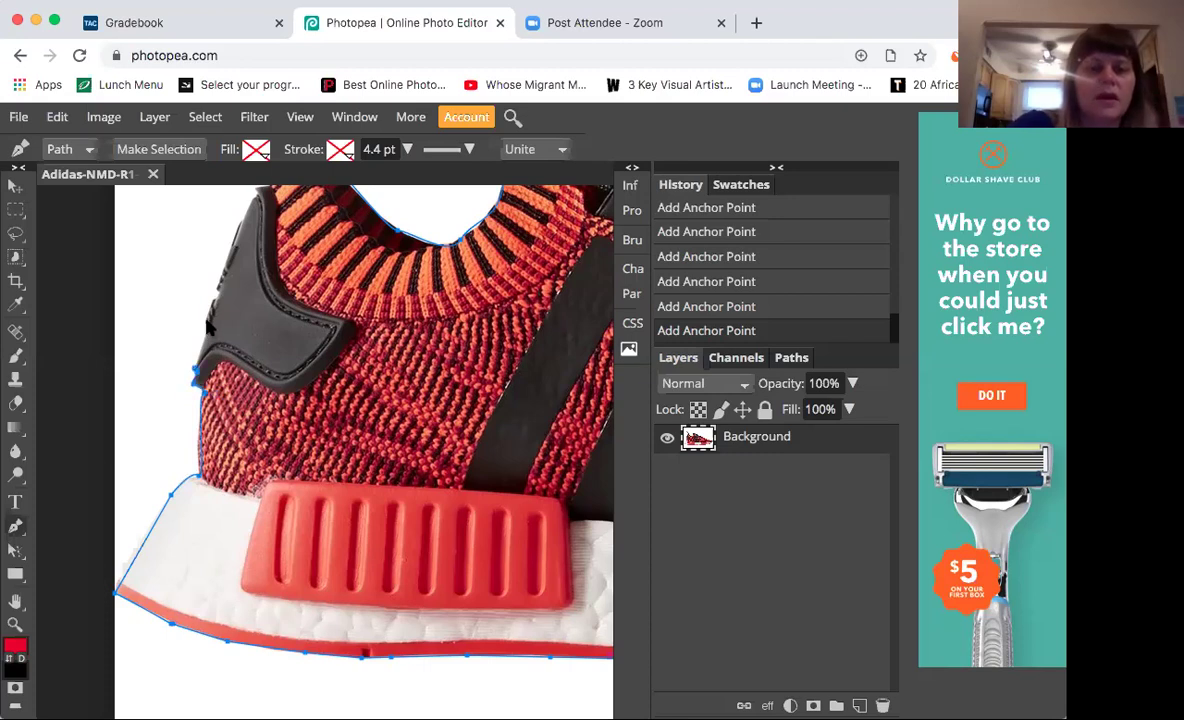
scroll(209, 325, up, 3)
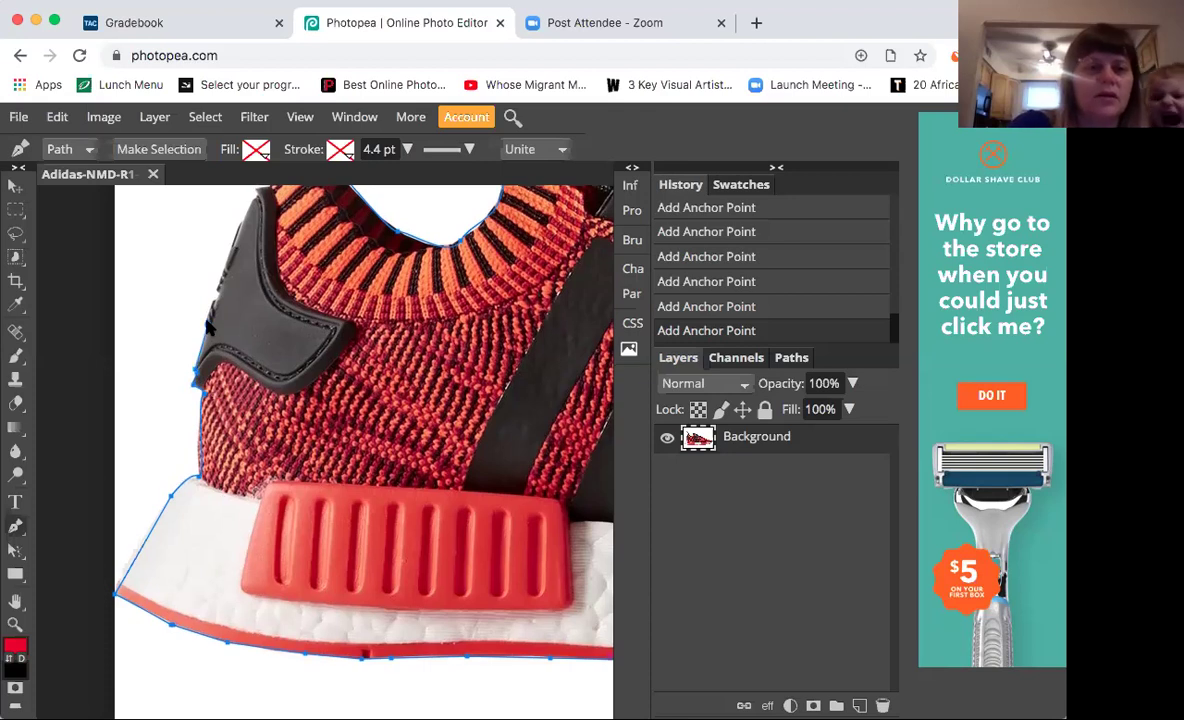
scroll(243, 280, up, 1)
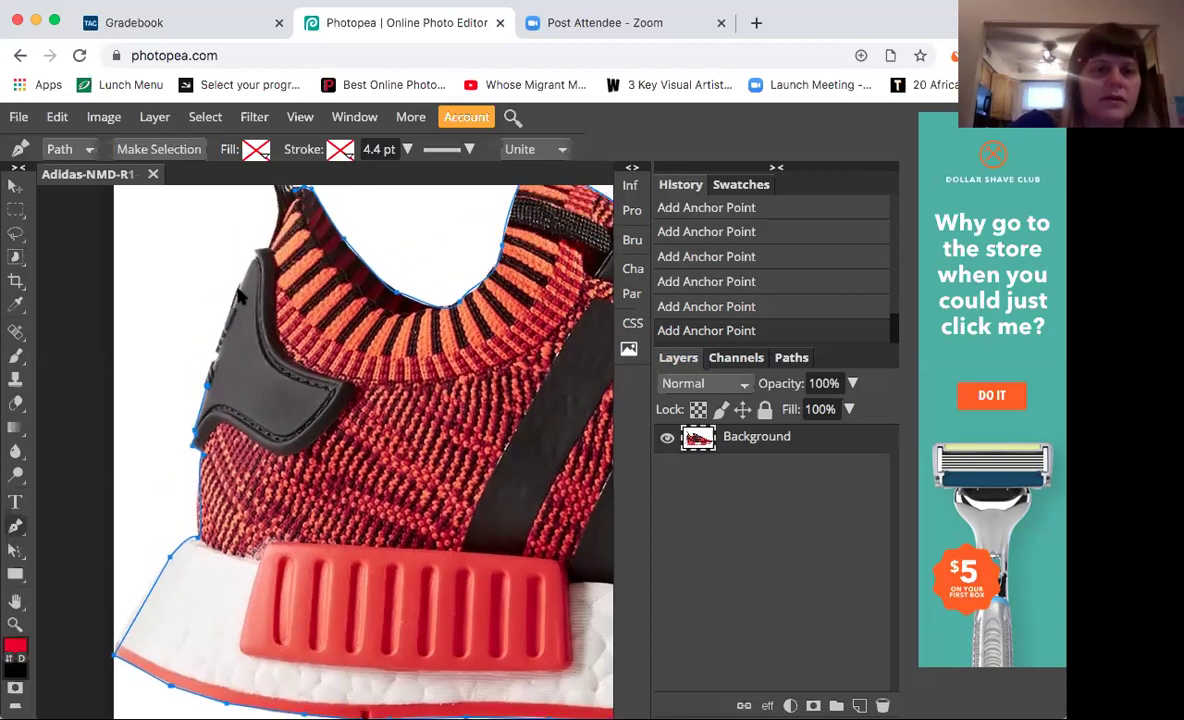
Add an anchor higher on the shoe's back edge and close the path at its starting anchor
click(237, 285)
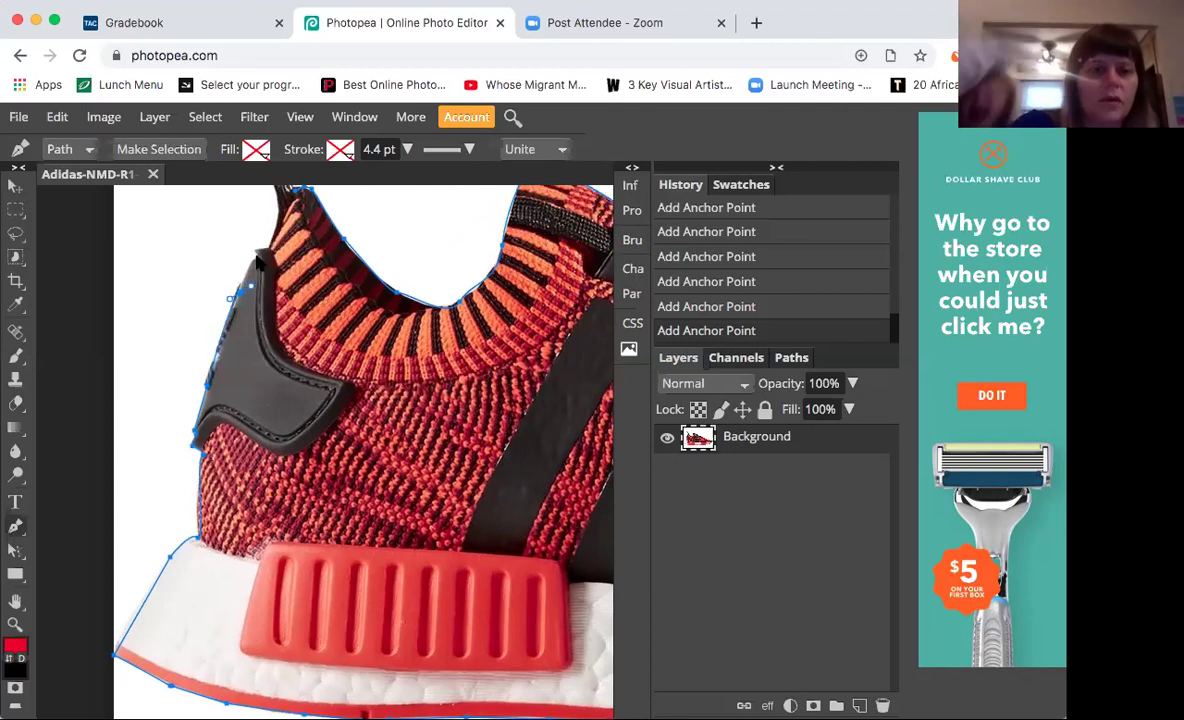
scroll(258, 262, right, 1)
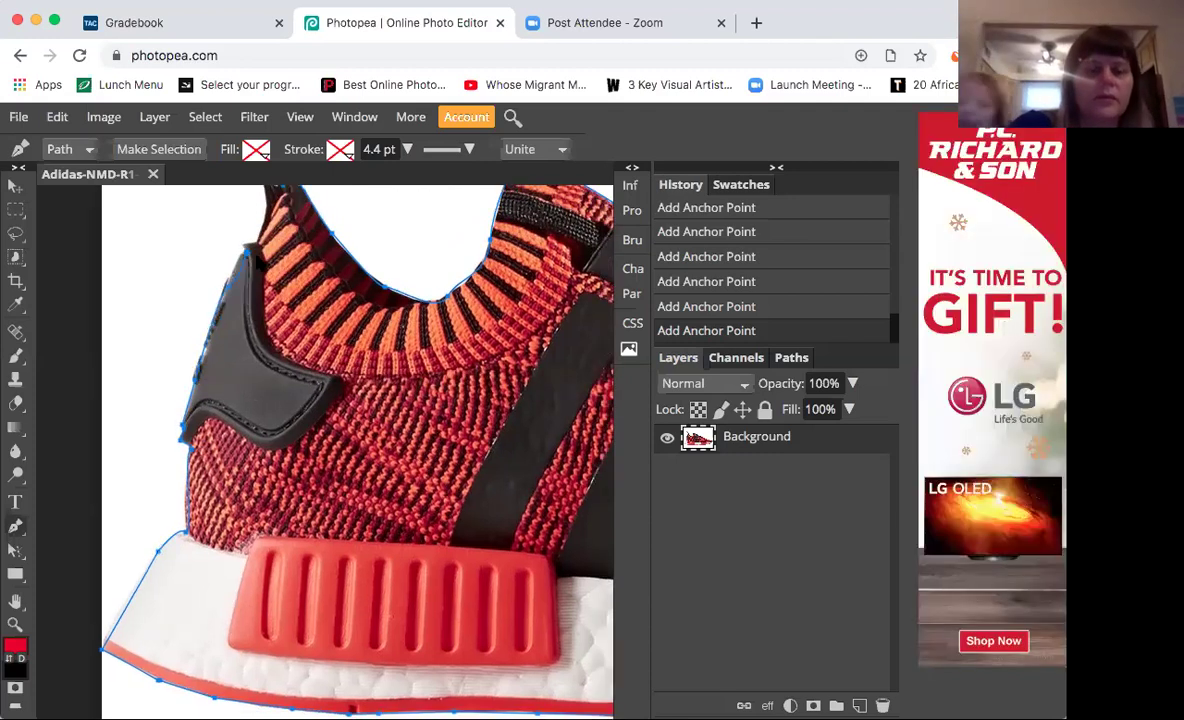
click(728, 307)
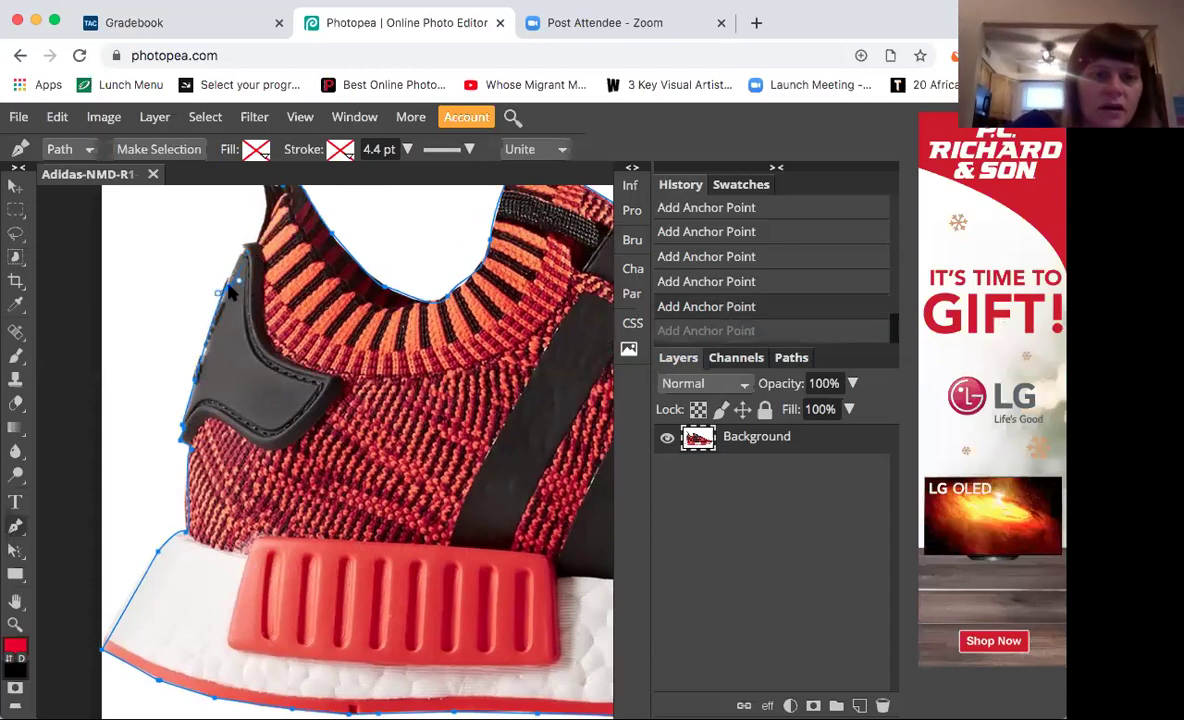
click(226, 242)
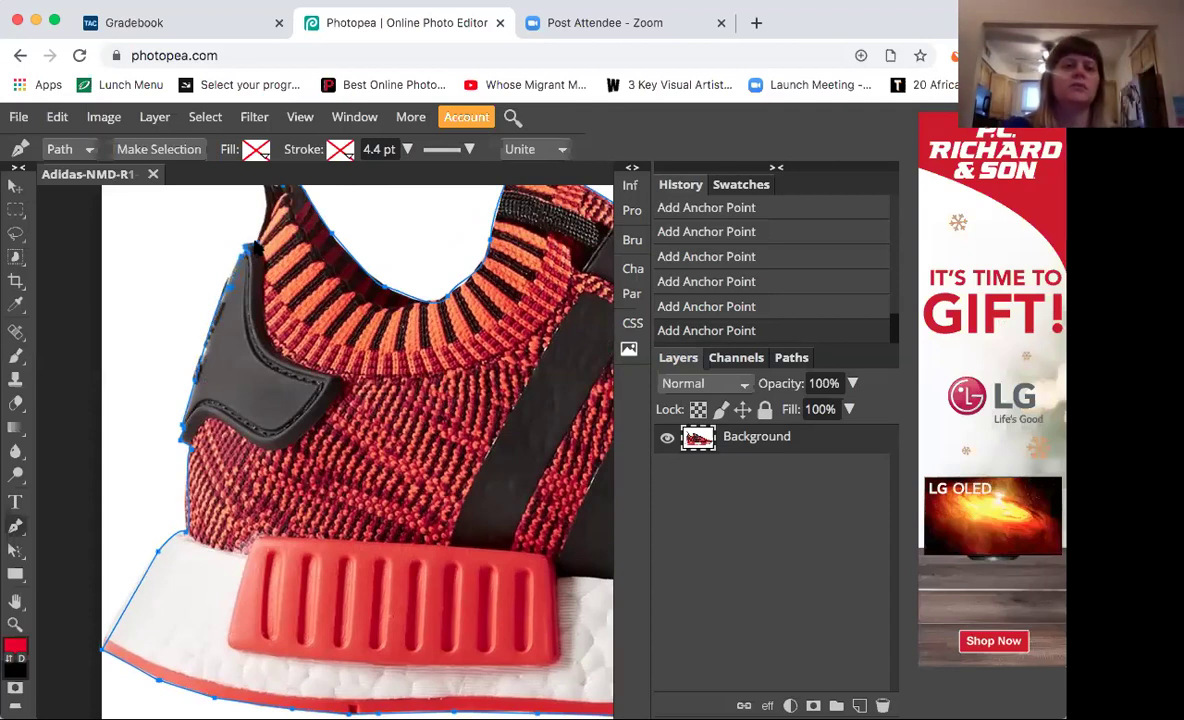
scroll(250, 240, up, 1)
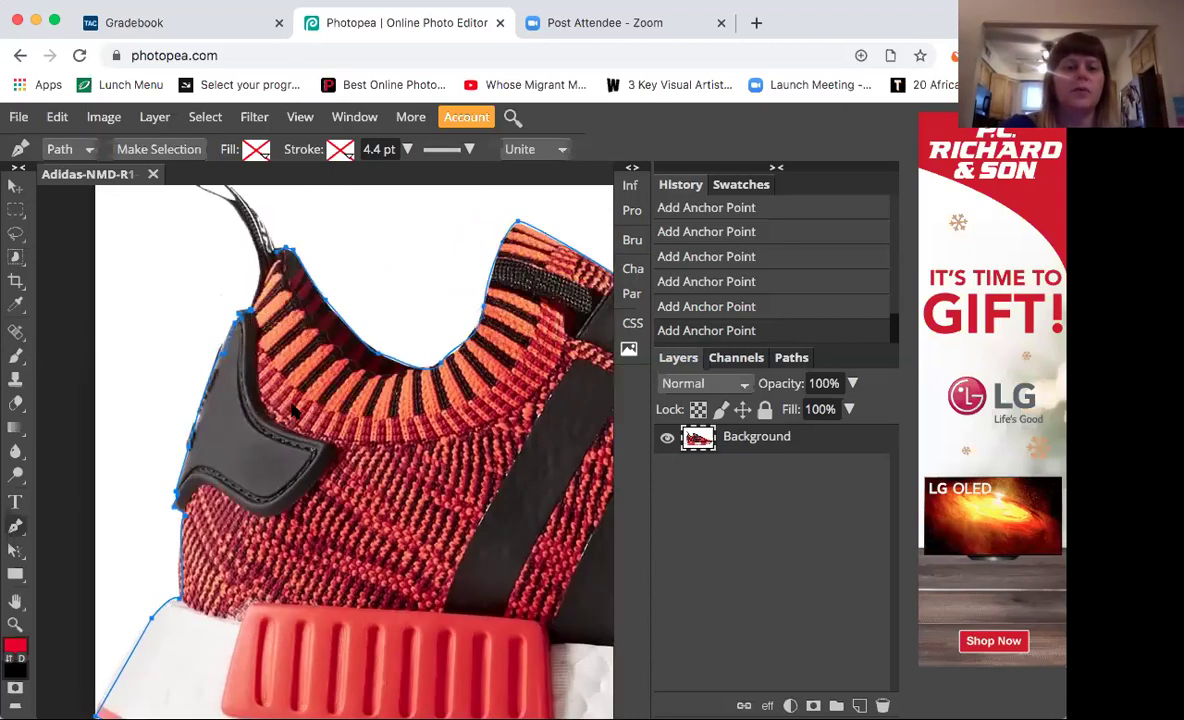
scroll(274, 381, up, 5)
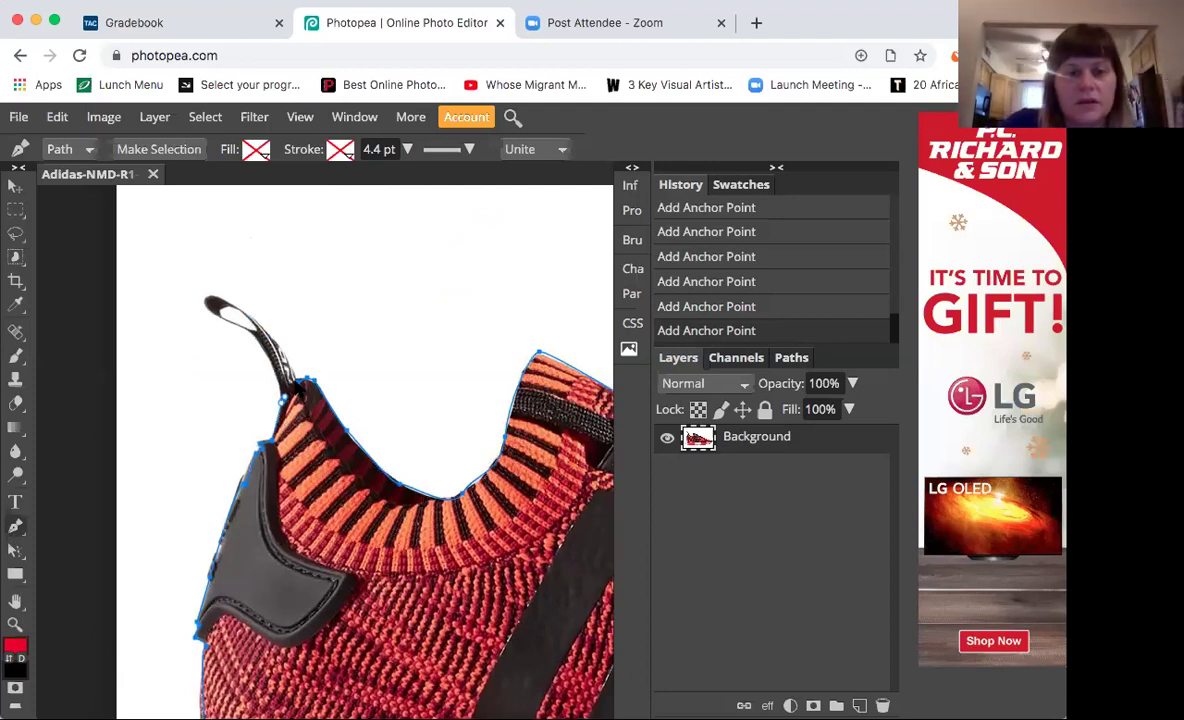
click(300, 388)
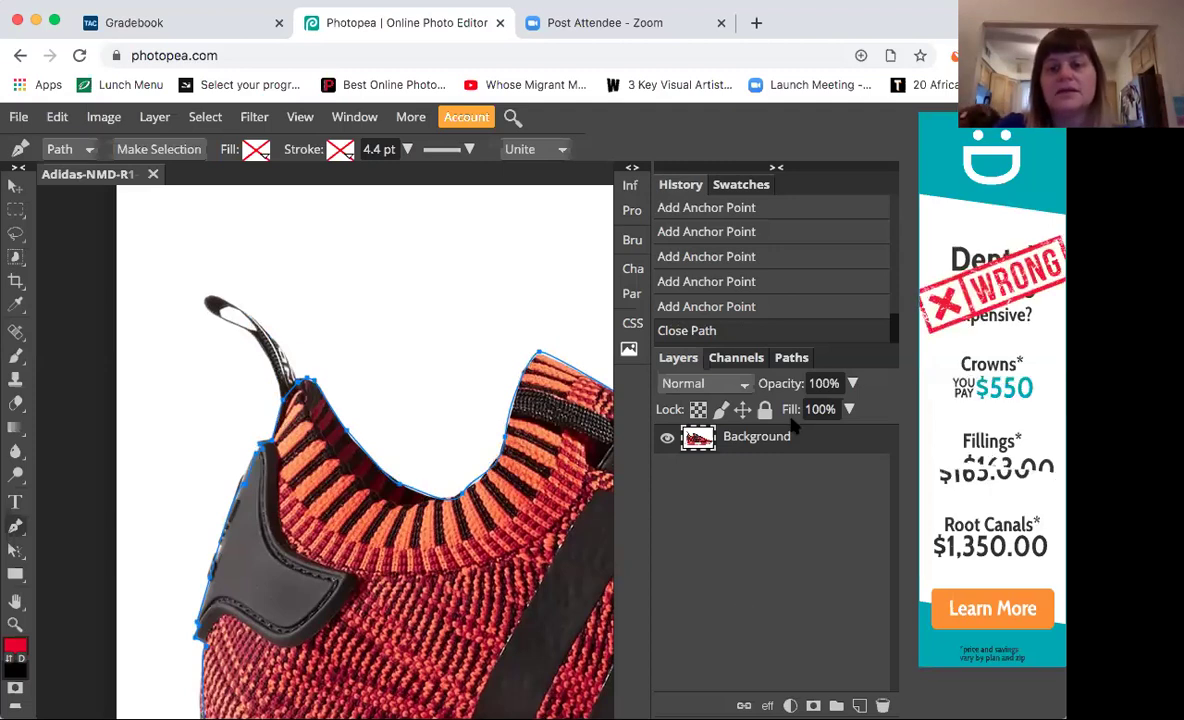
Load the Work Path from the Paths panel as a selection of the shoe outline
click(791, 358)
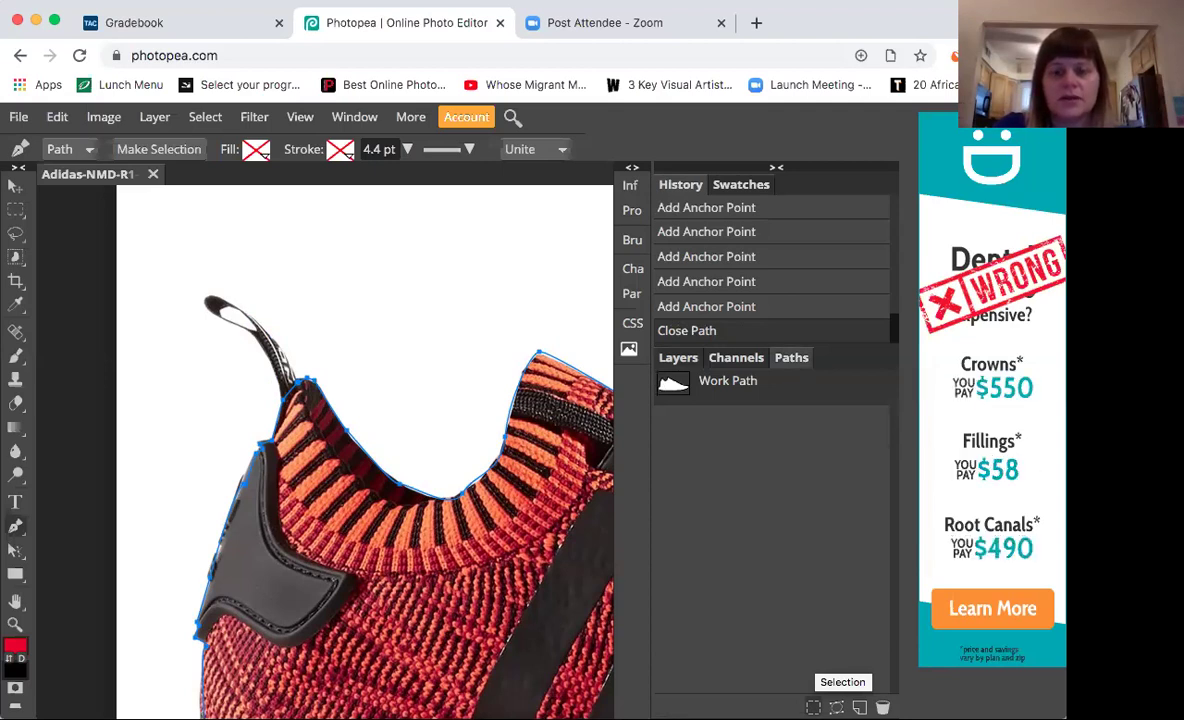
click(813, 707)
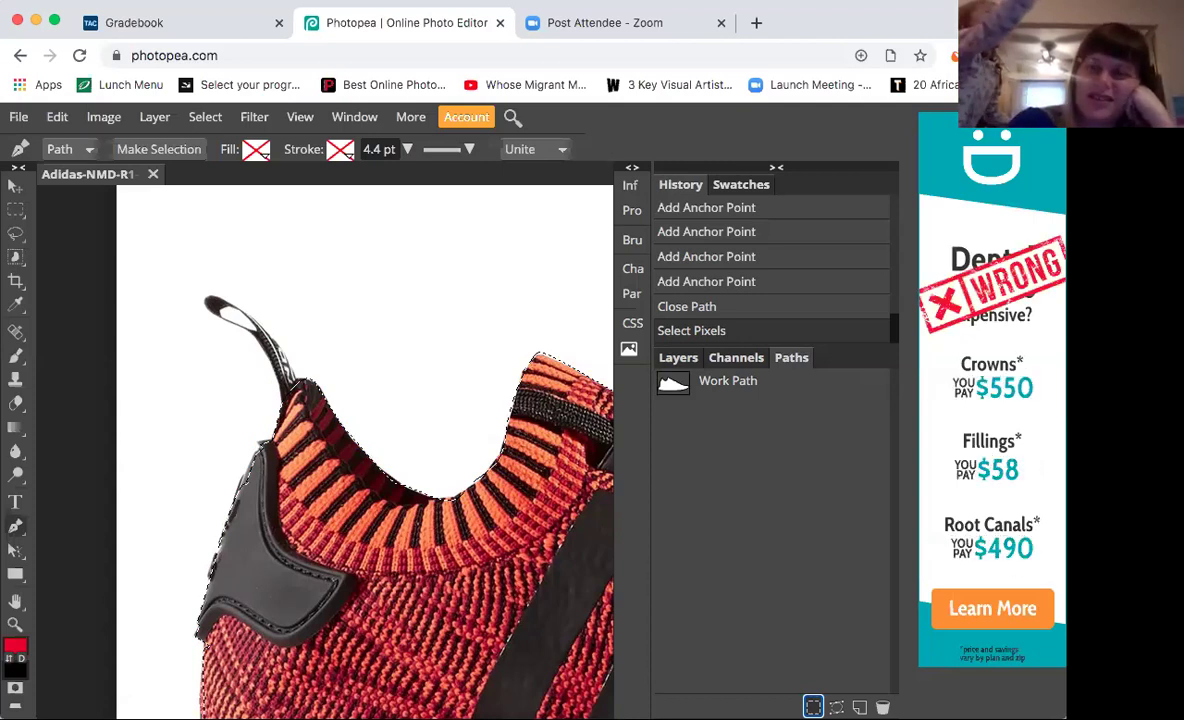
click(207, 118)
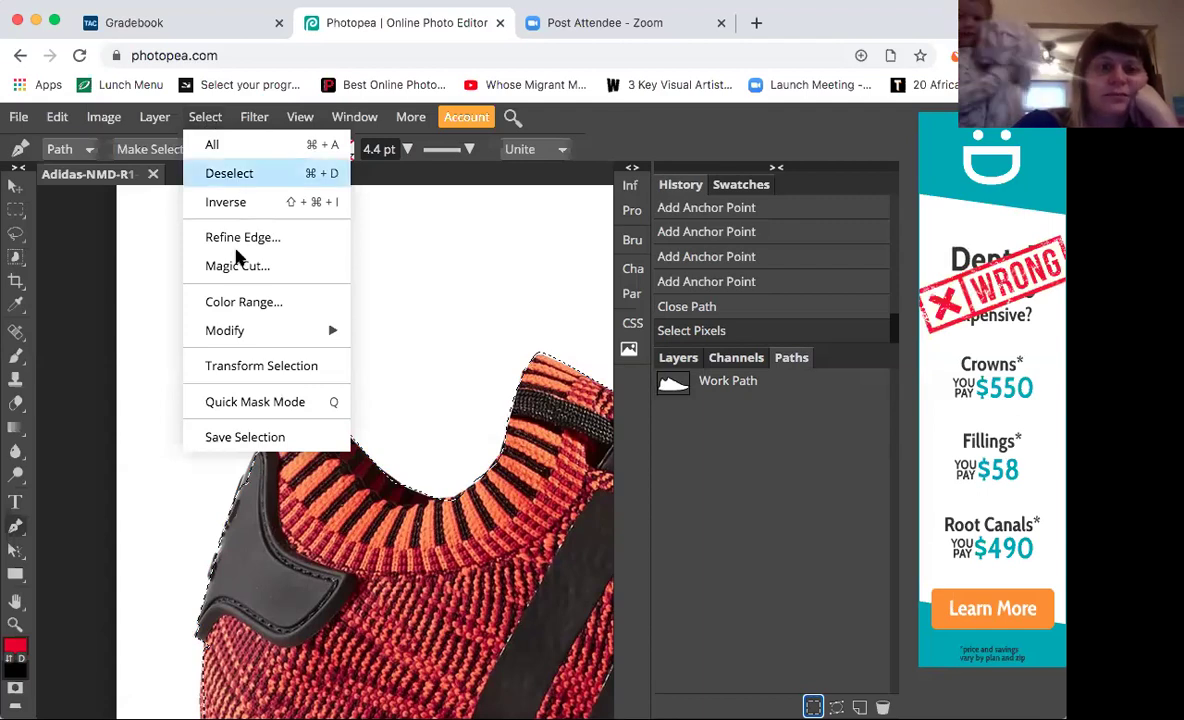
click(247, 367)
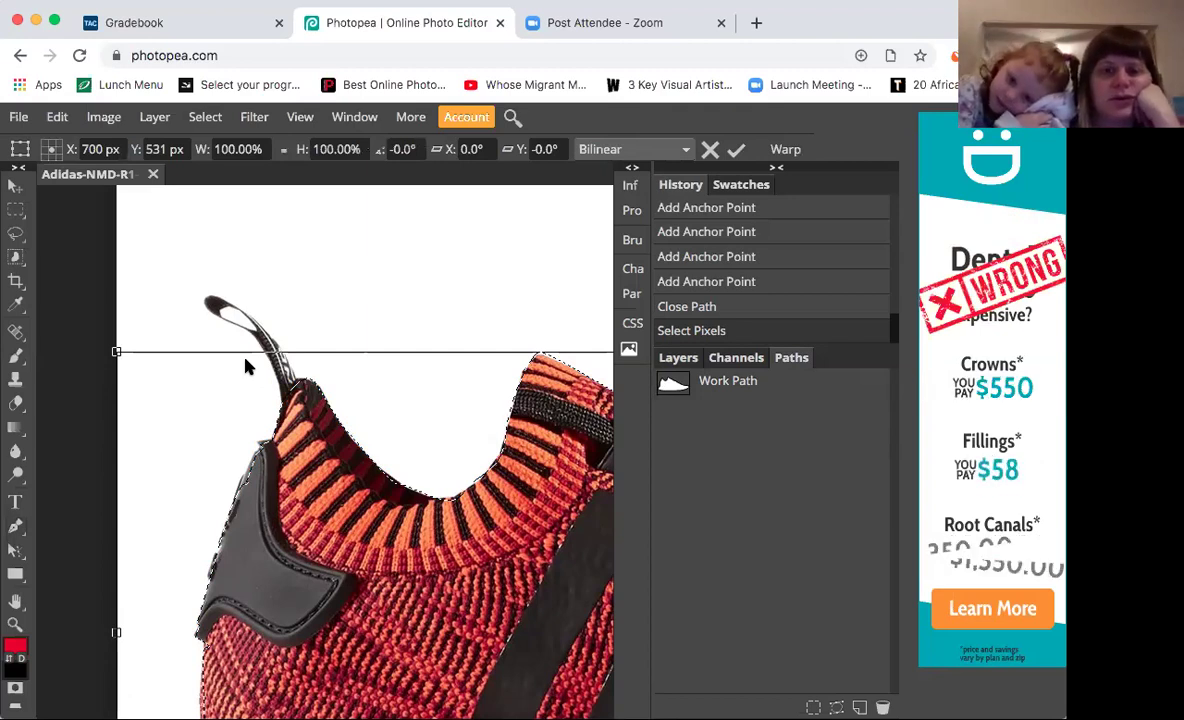
click(57, 117)
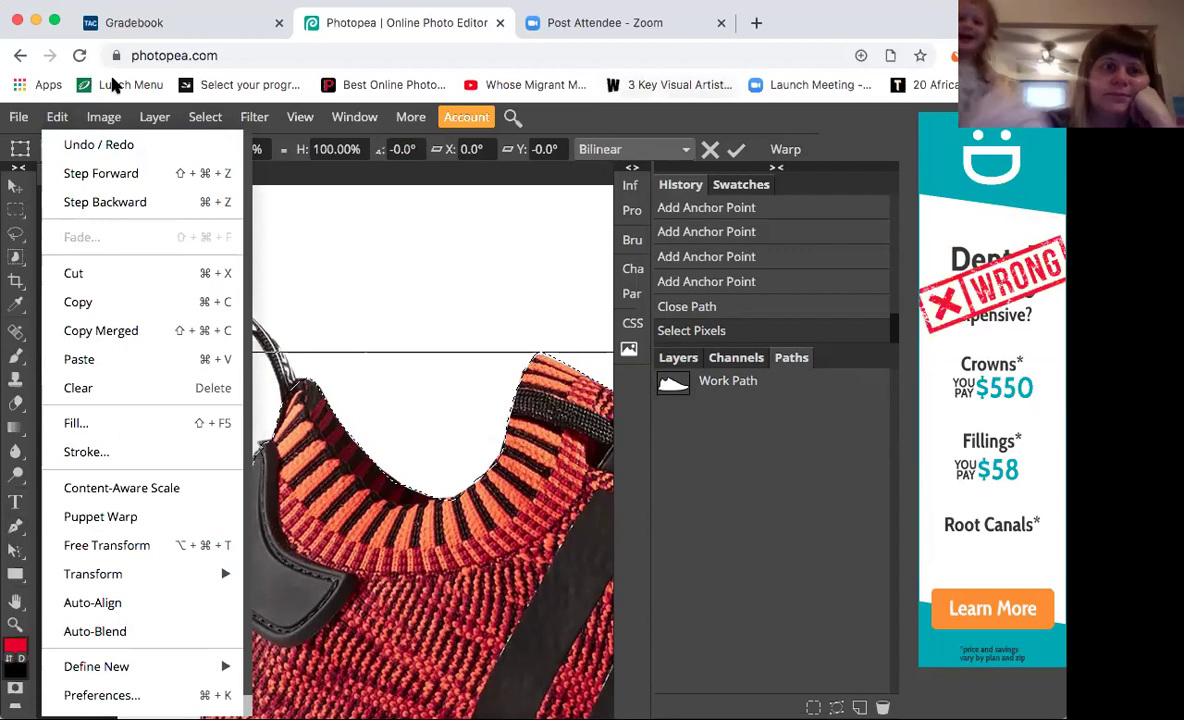
key(Escape)
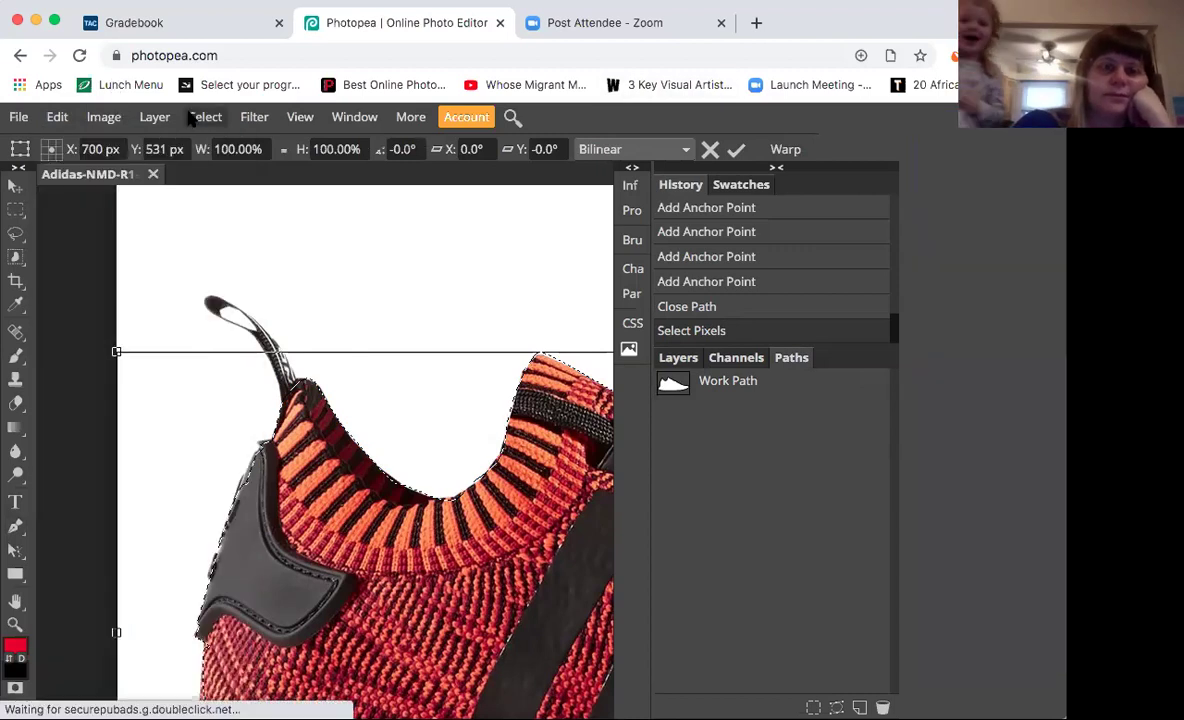
click(203, 117)
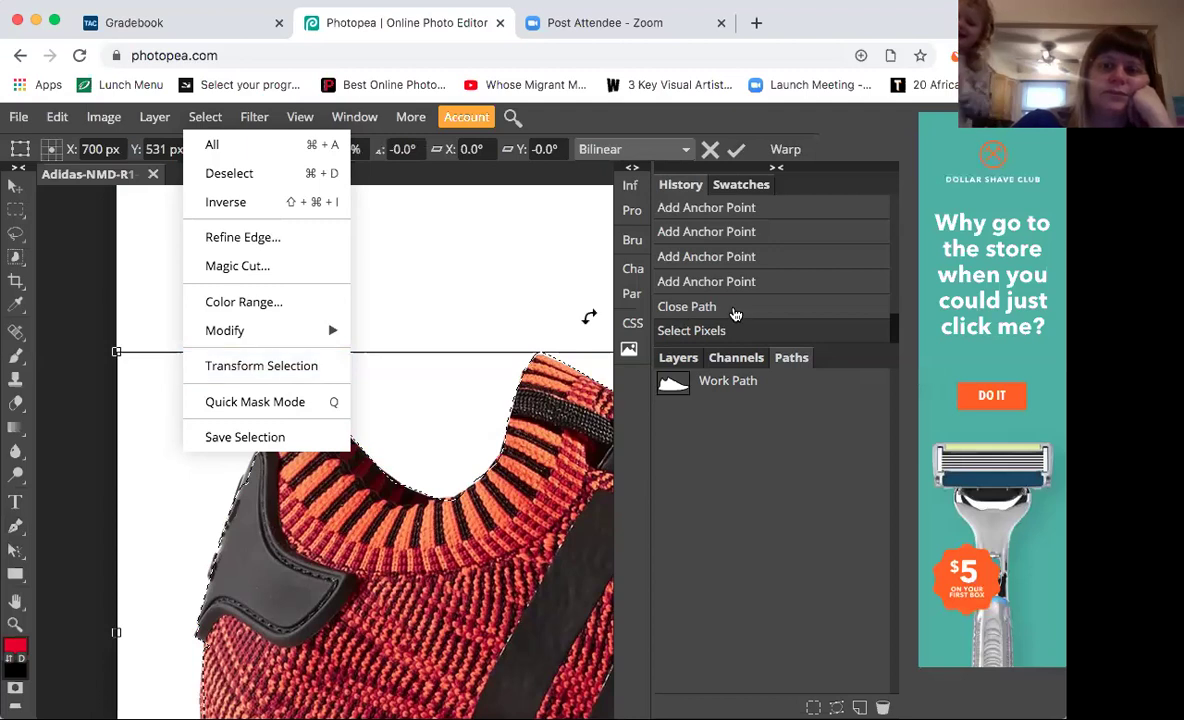
click(731, 313)
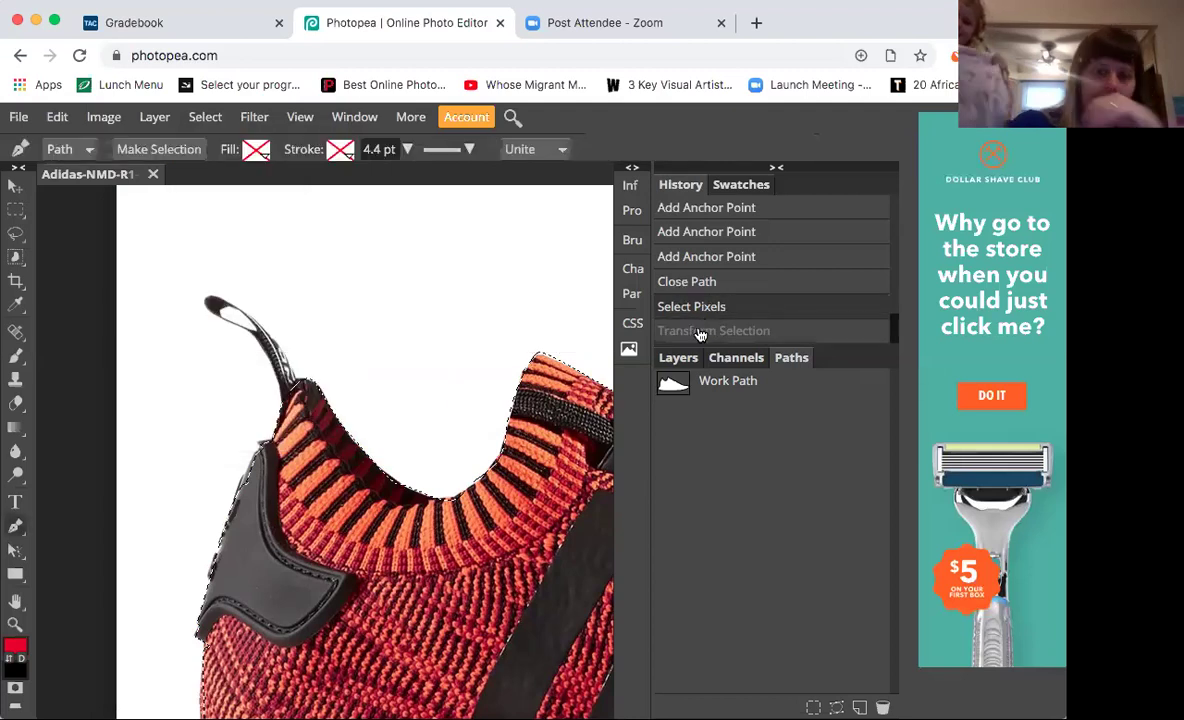
click(700, 332)
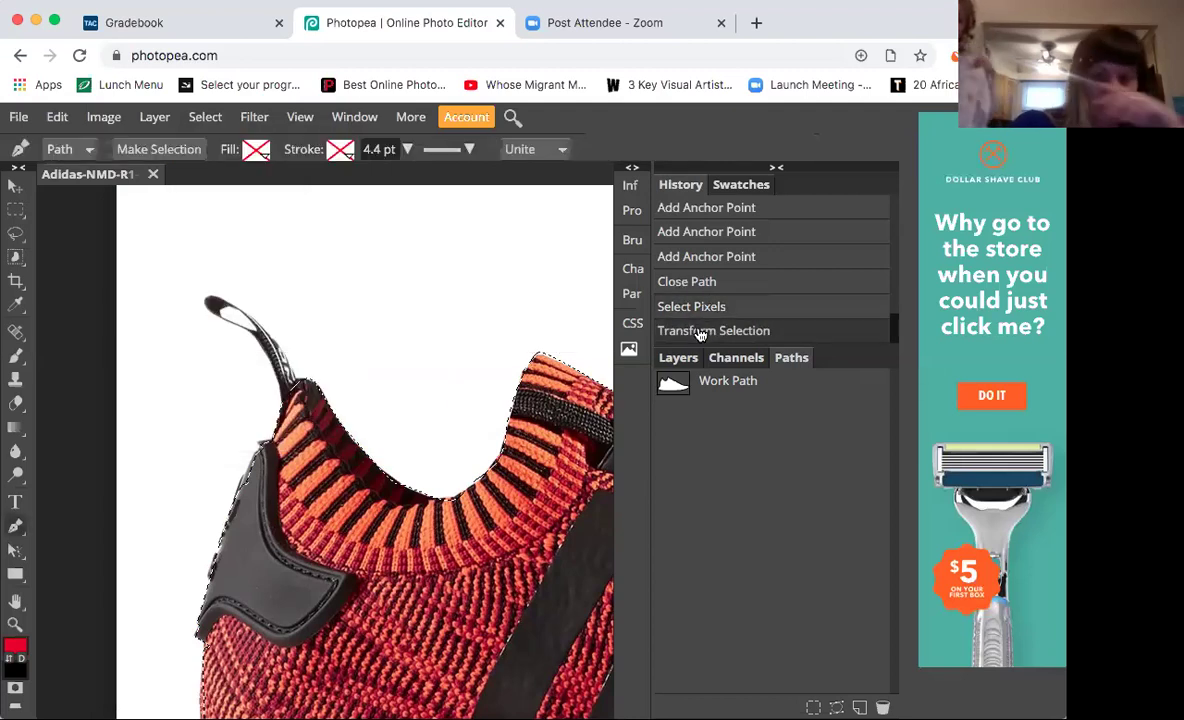
click(205, 116)
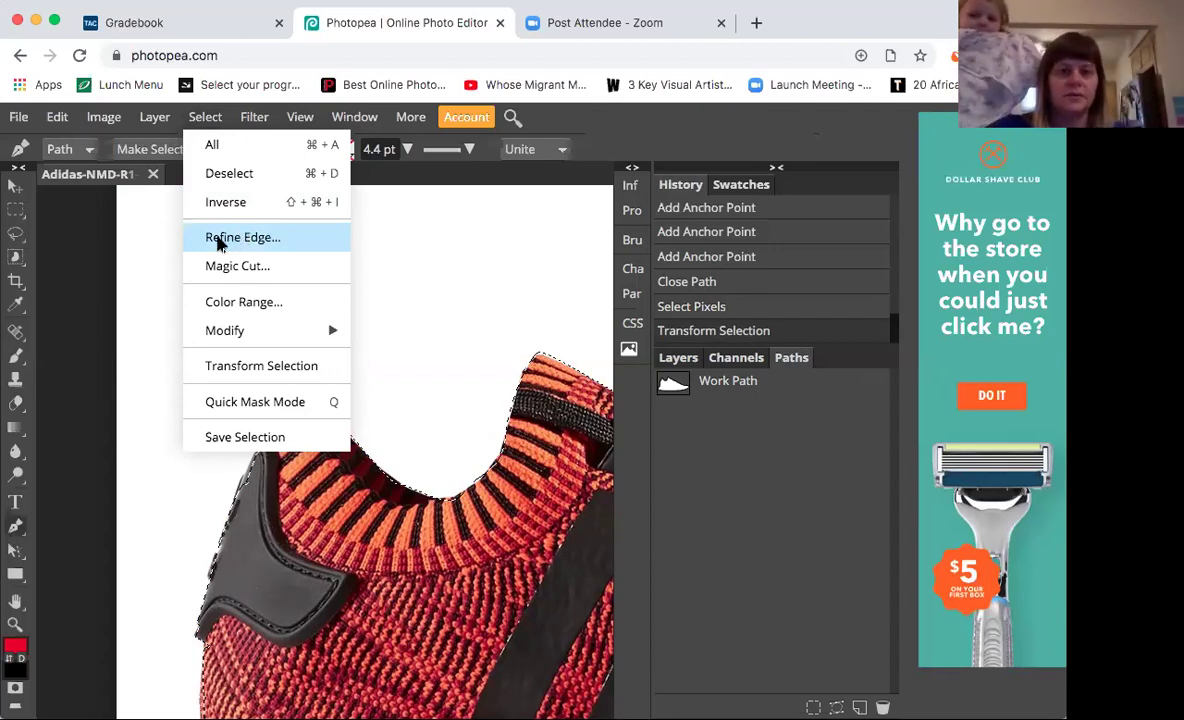
Preview Refine Edge on the shoe selection, then close it without applying
click(219, 240)
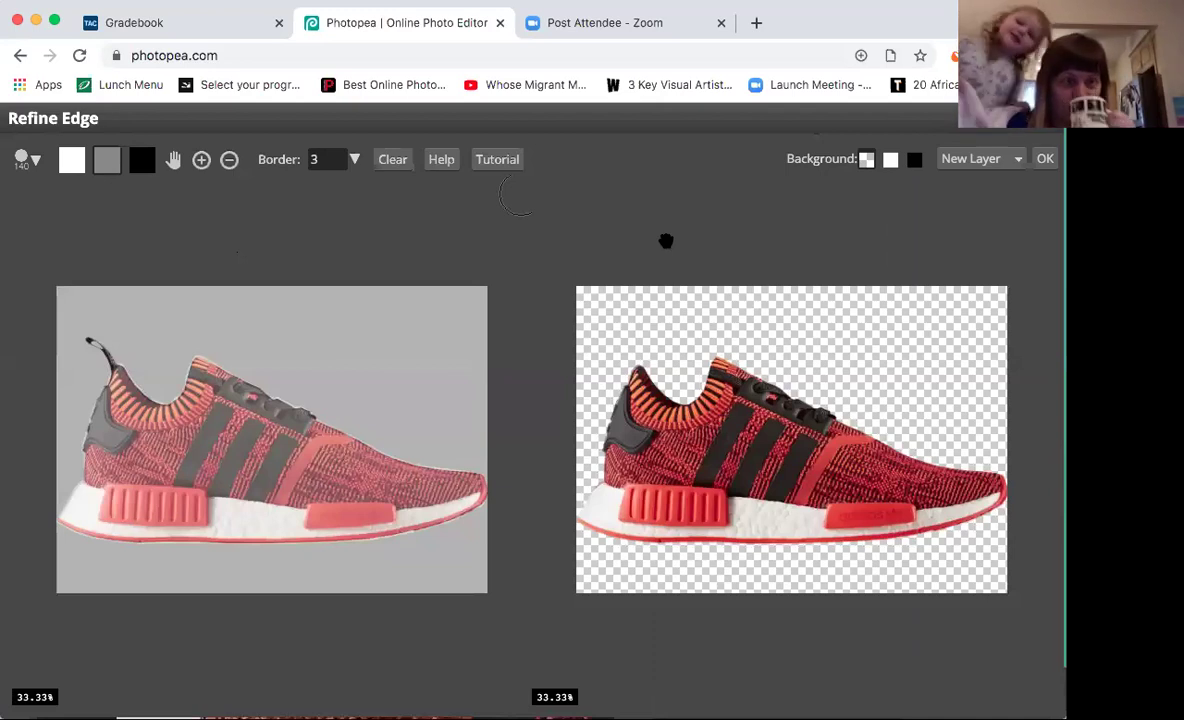
drag(868, 22, 867, 57)
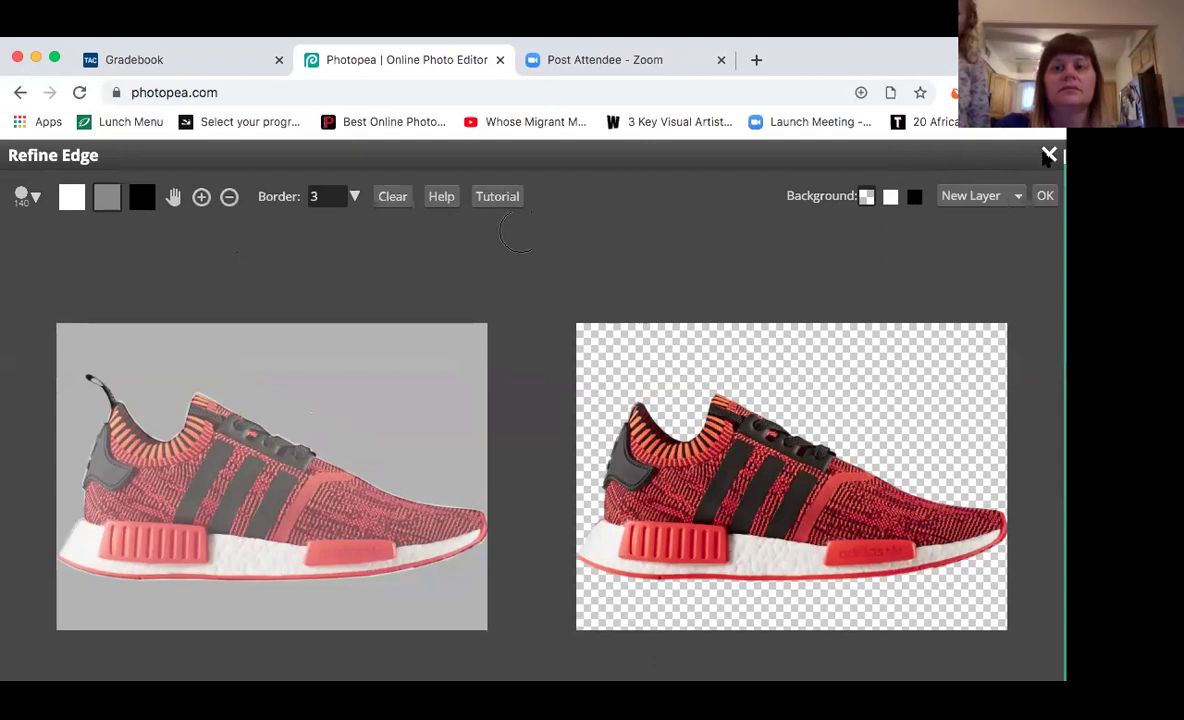
click(1049, 155)
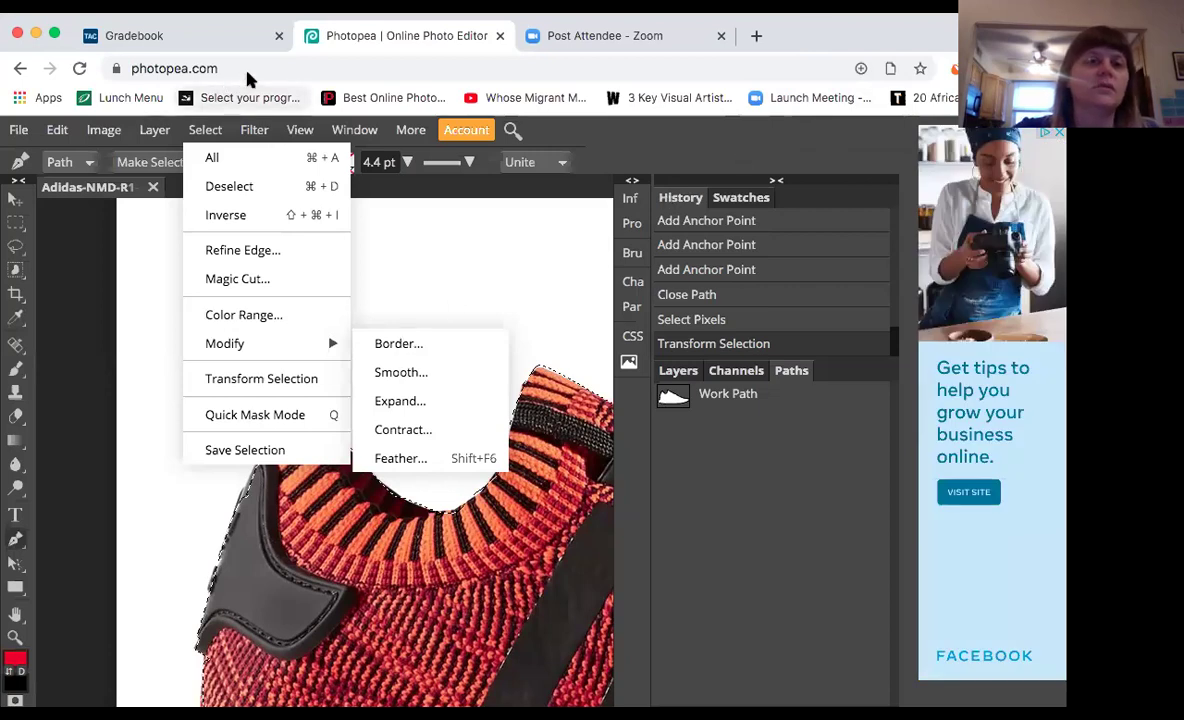
Apply a 5 px feather to the shoe selection via Select > Modify > Feather
click(208, 131)
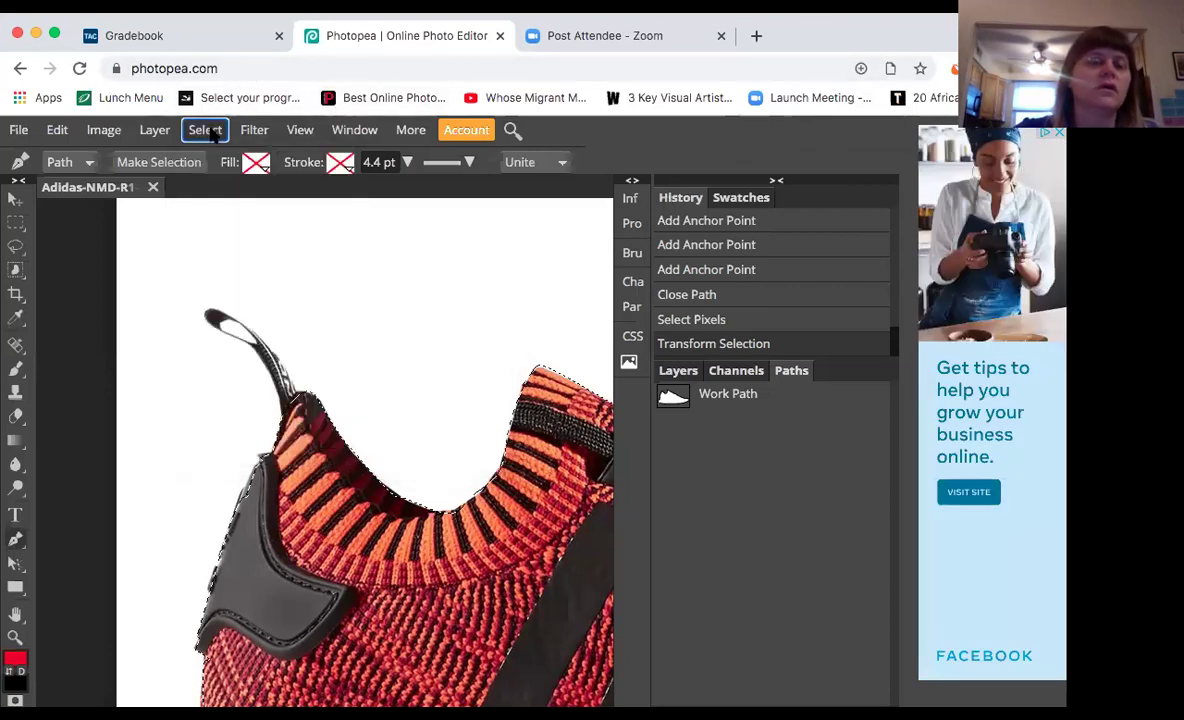
click(148, 137)
mouse_move(248, 135)
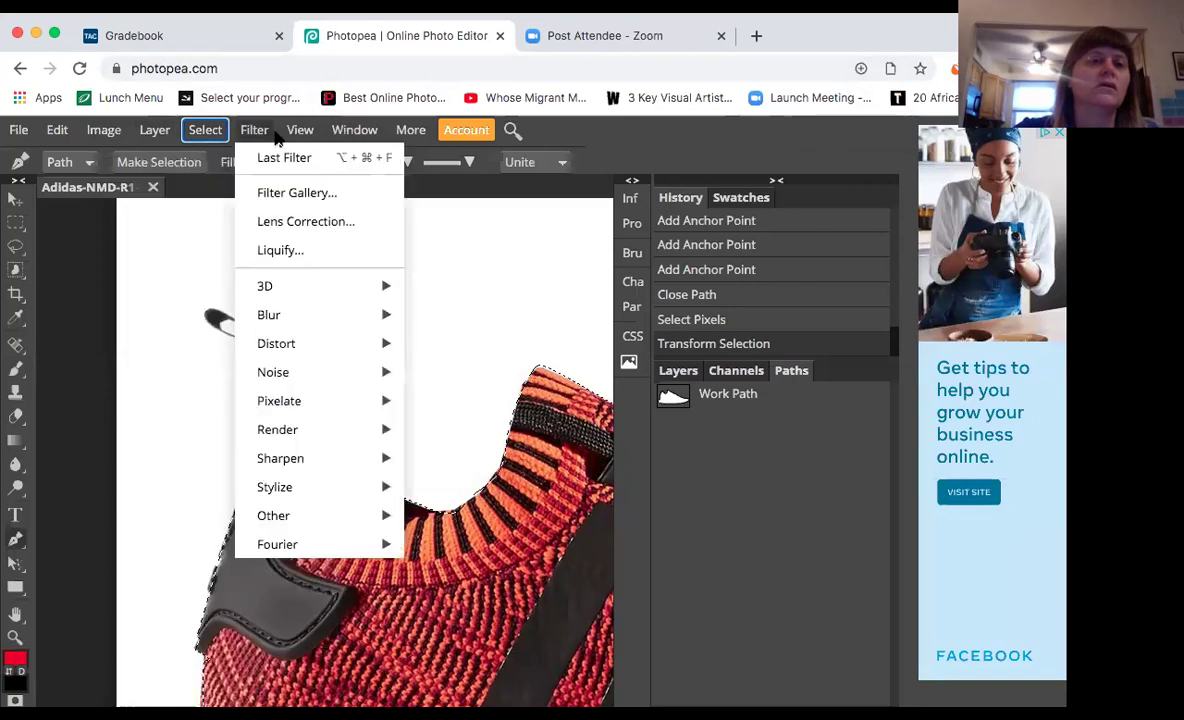
mouse_move(105, 132)
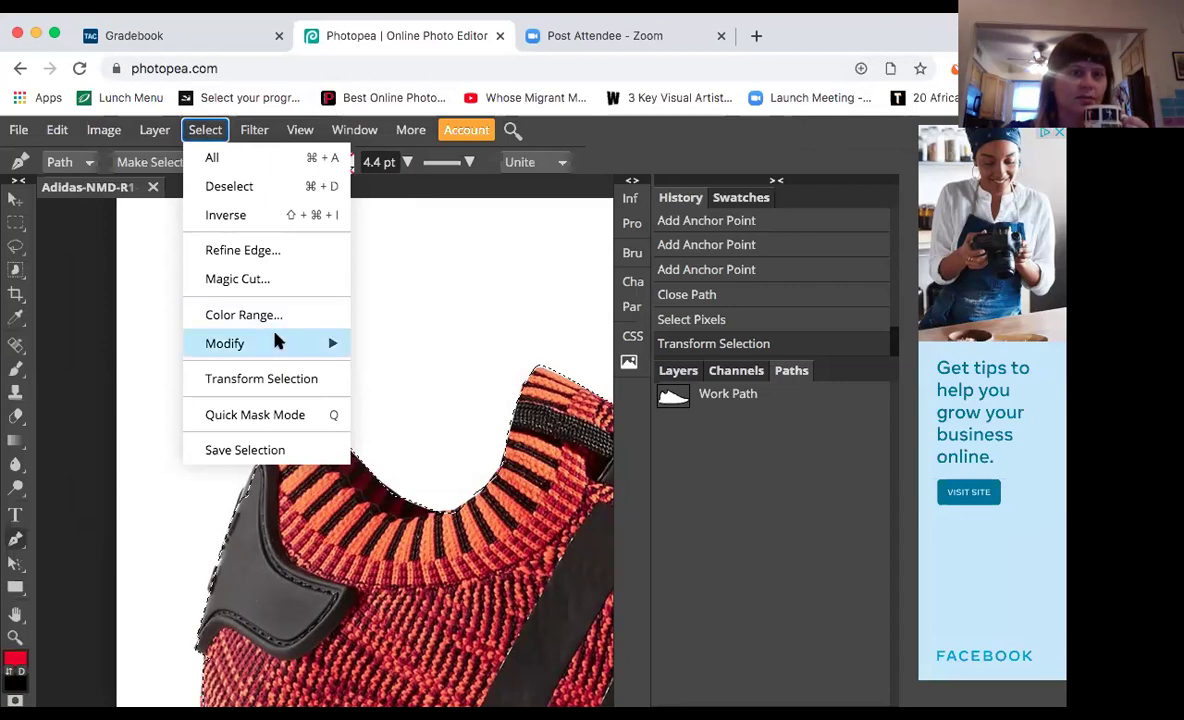
mouse_move(278, 342)
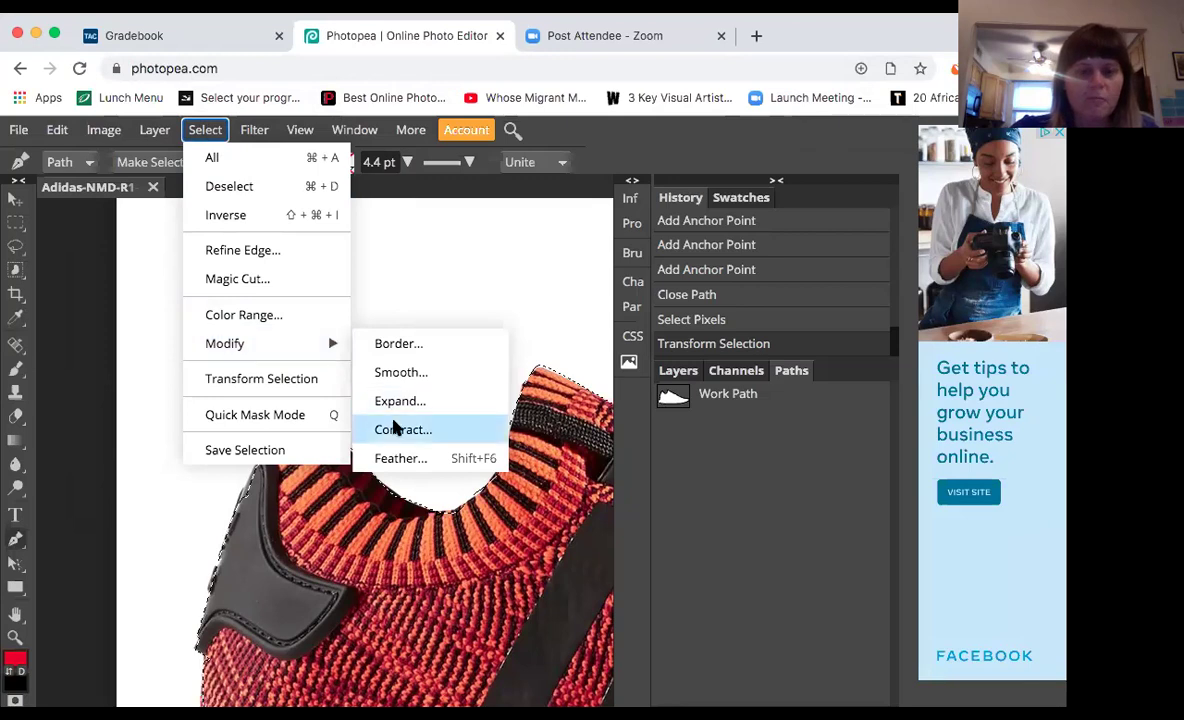
click(398, 459)
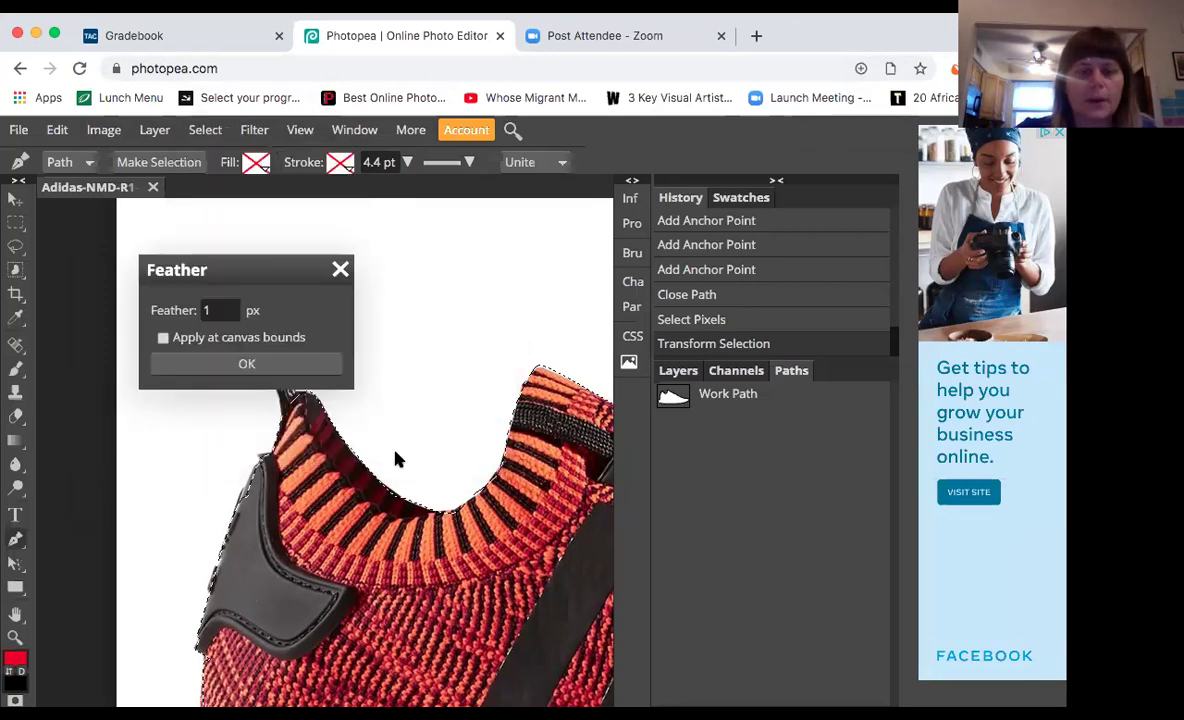
click(208, 310)
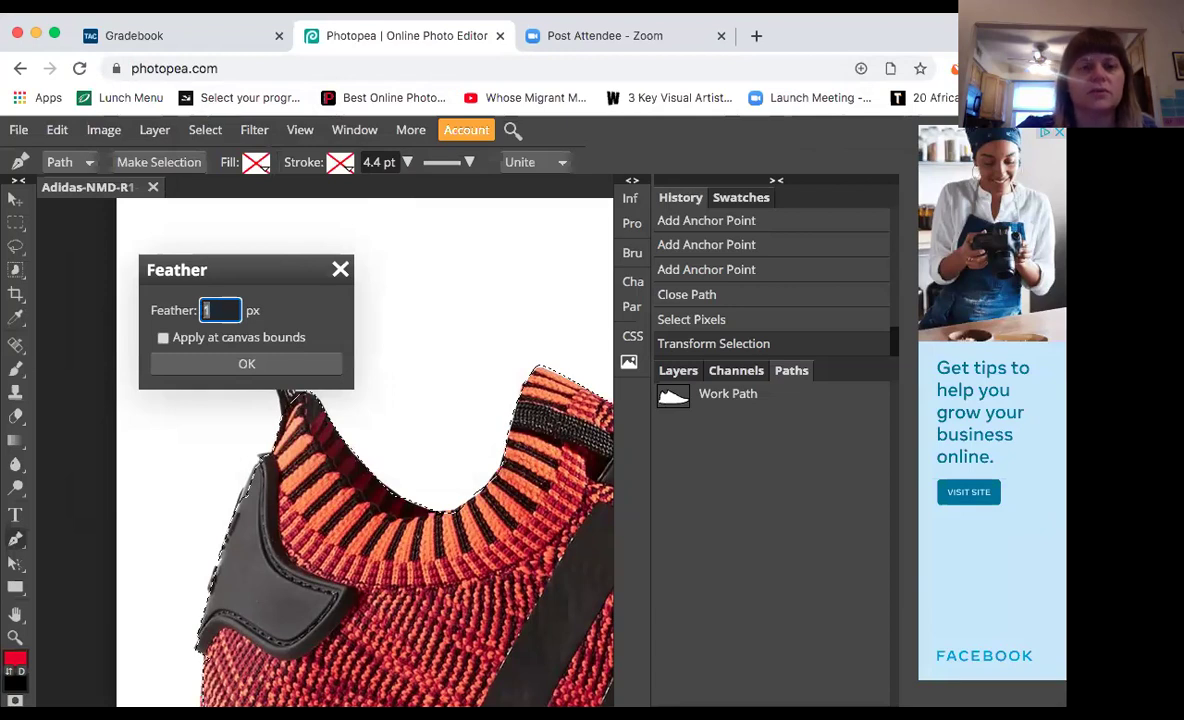
text(5)
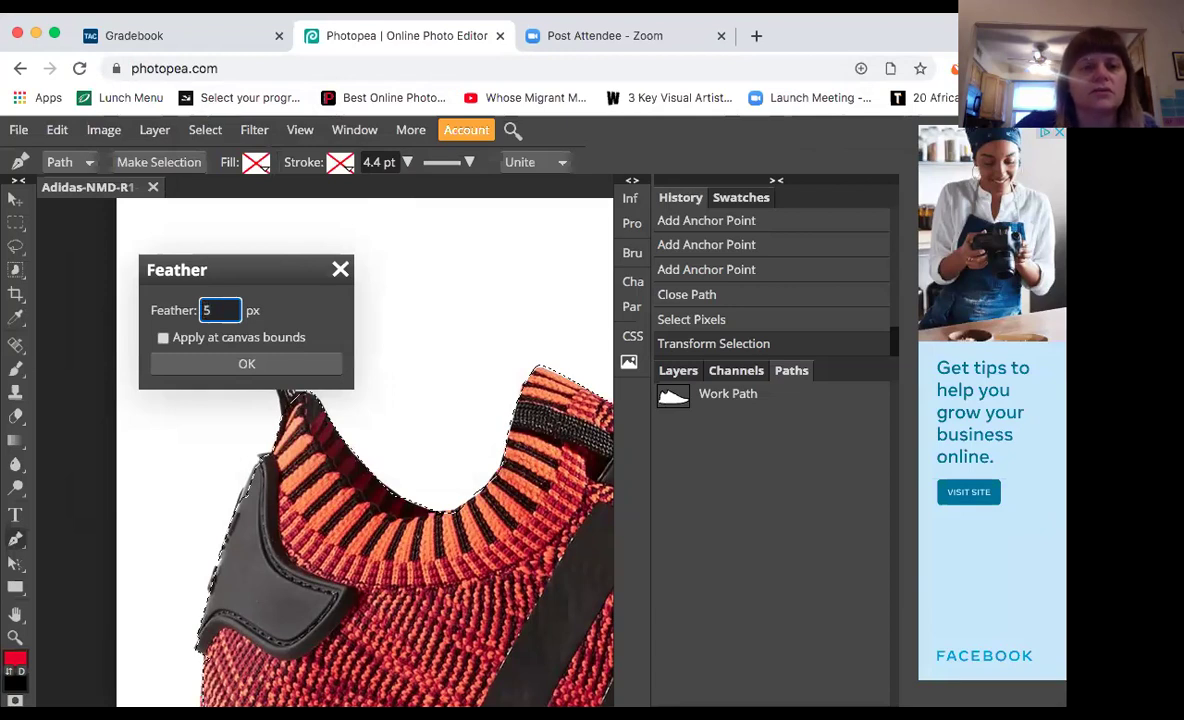
click(209, 371)
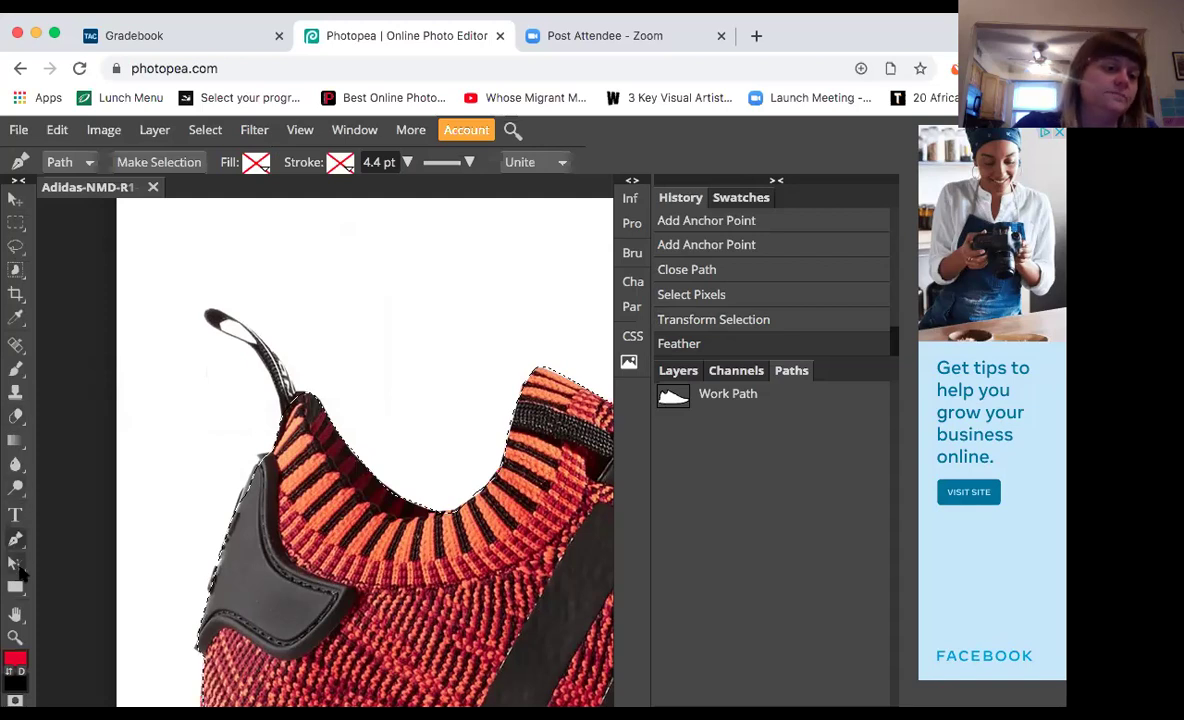
Zoom out with the Zoom tool until the whole red shoe and its selection fit in view
click(15, 637)
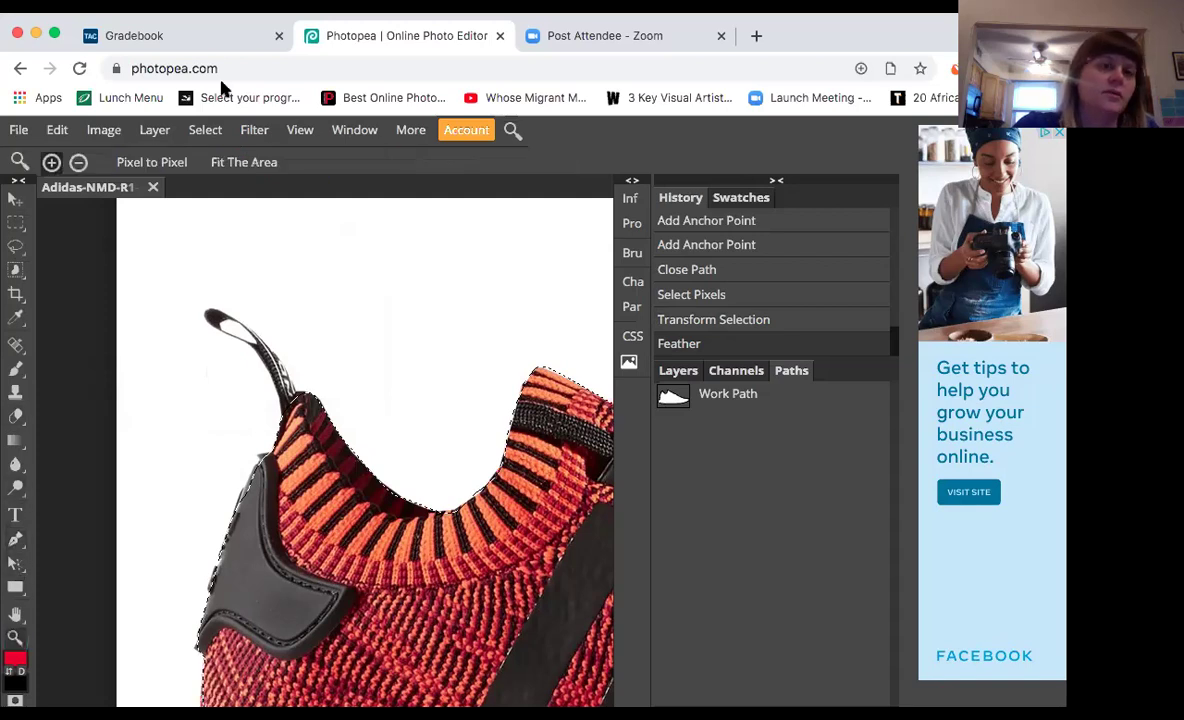
click(78, 162)
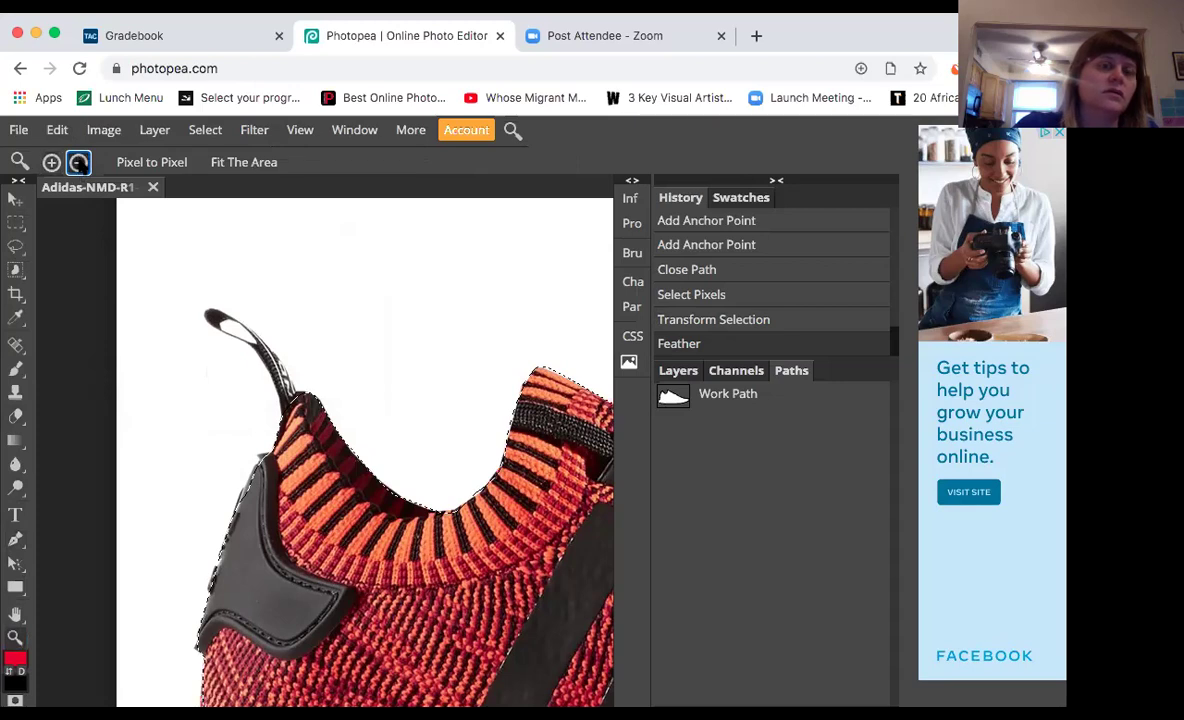
click(212, 286)
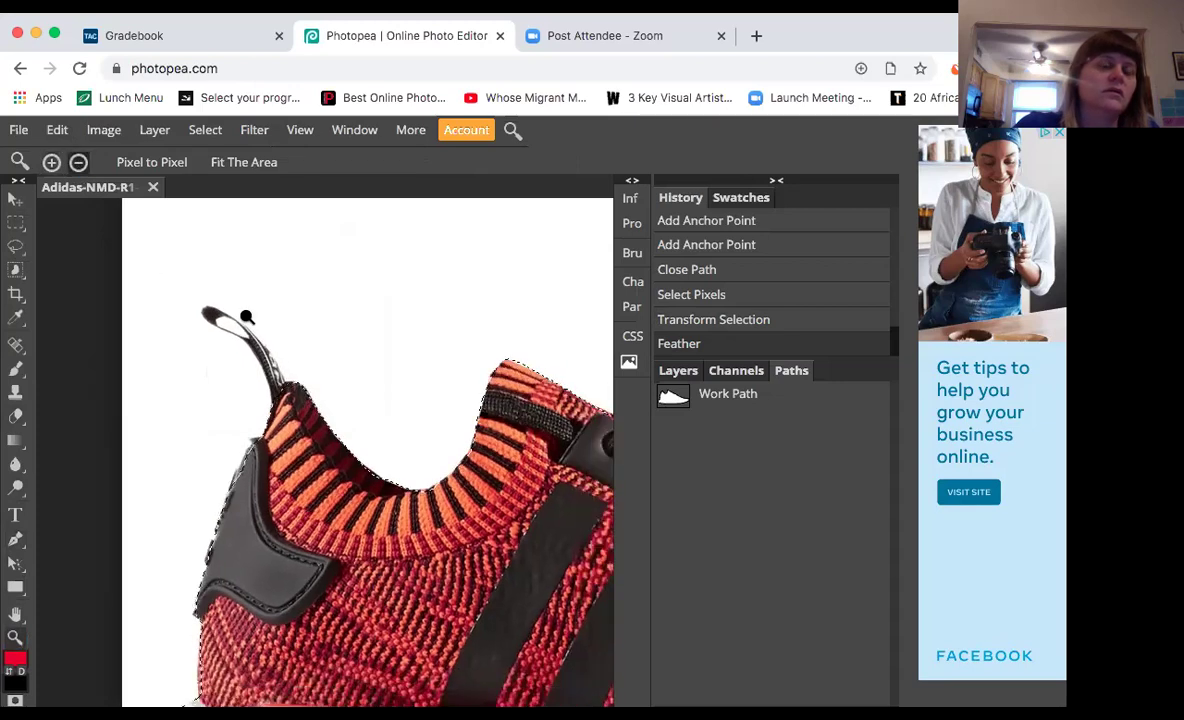
click(352, 339)
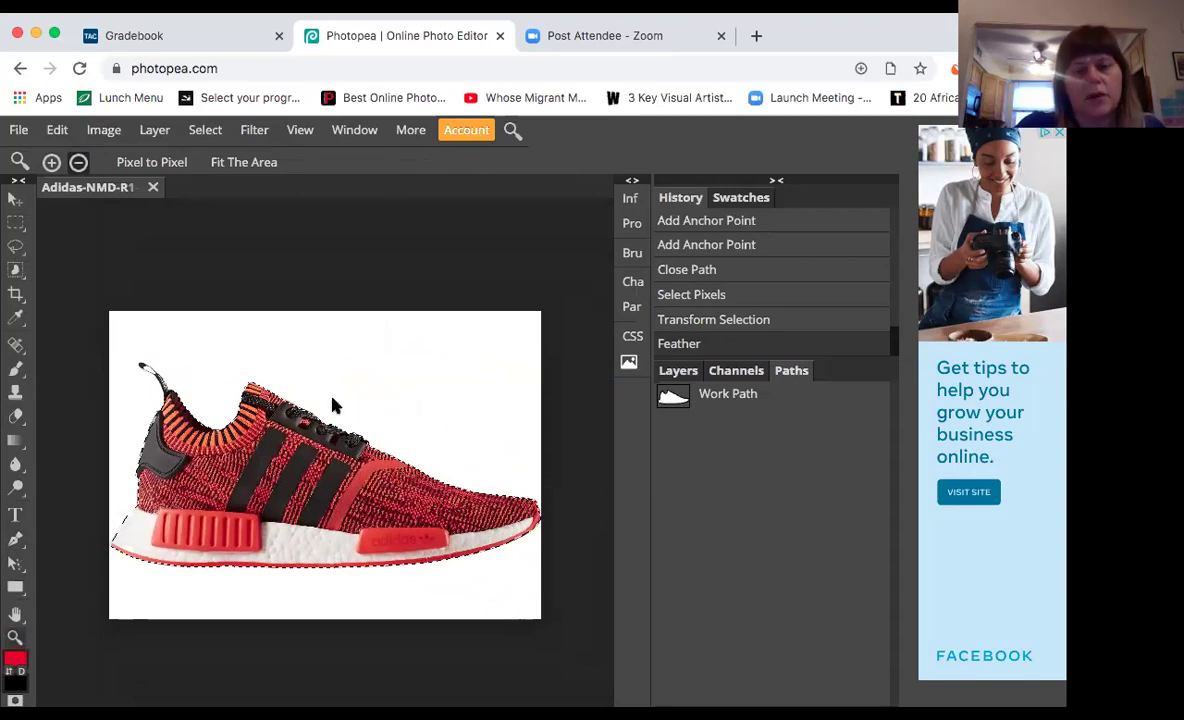
key(alt)
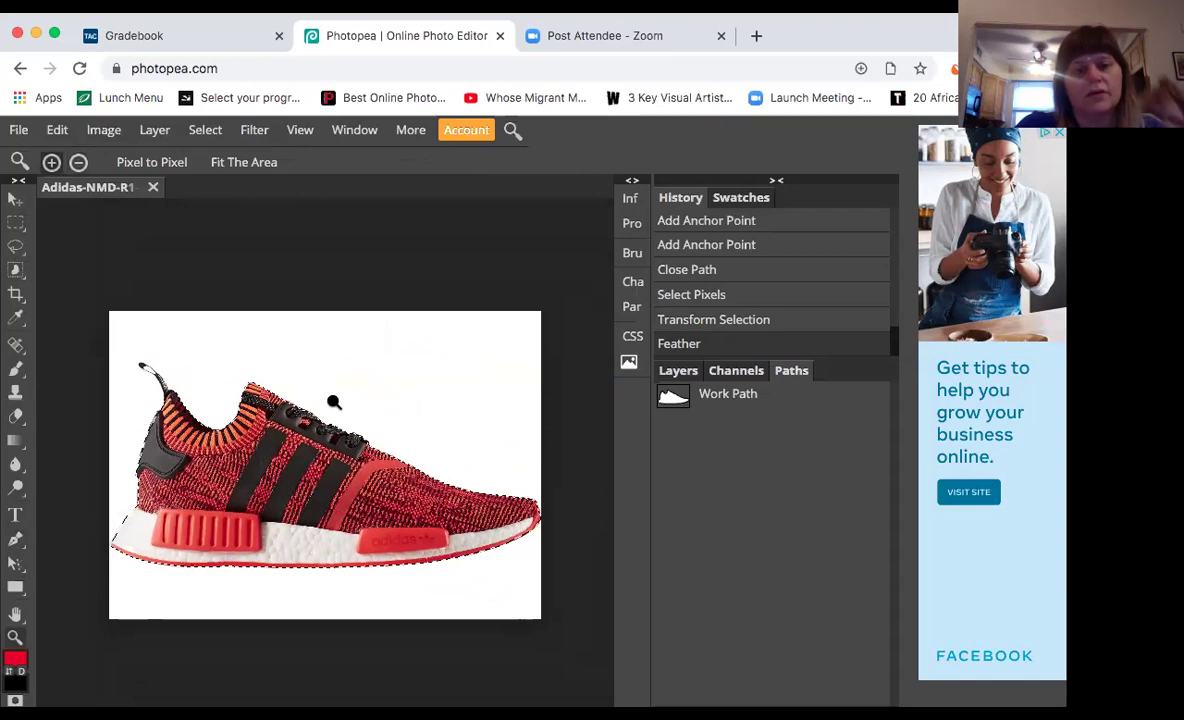
click(334, 402)
click(334, 402)
key(alt)
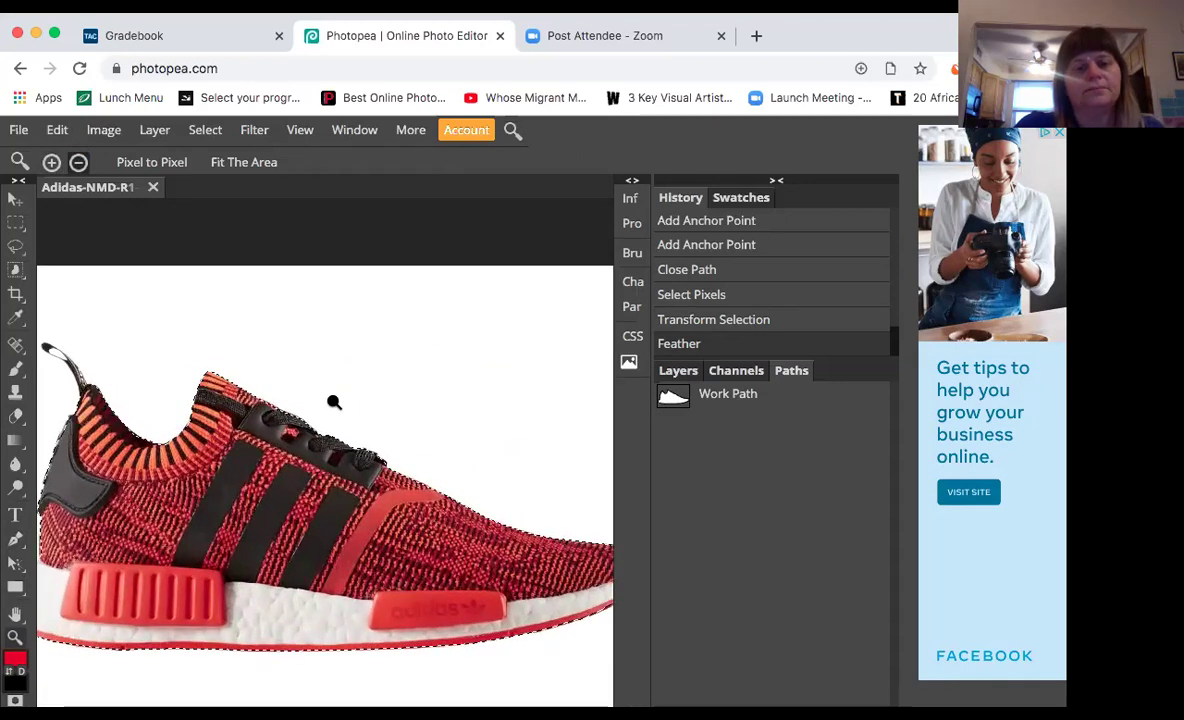
drag(334, 402, 334, 402)
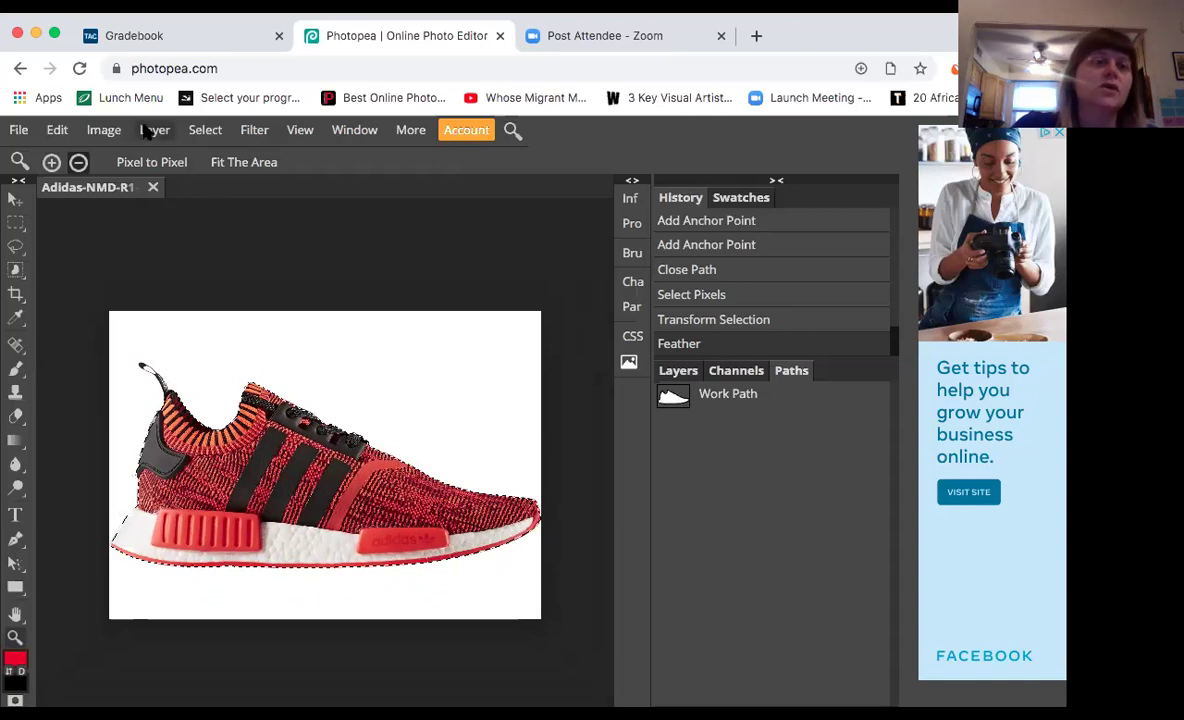
Invert the selection and clear the white background to transparency
click(207, 132)
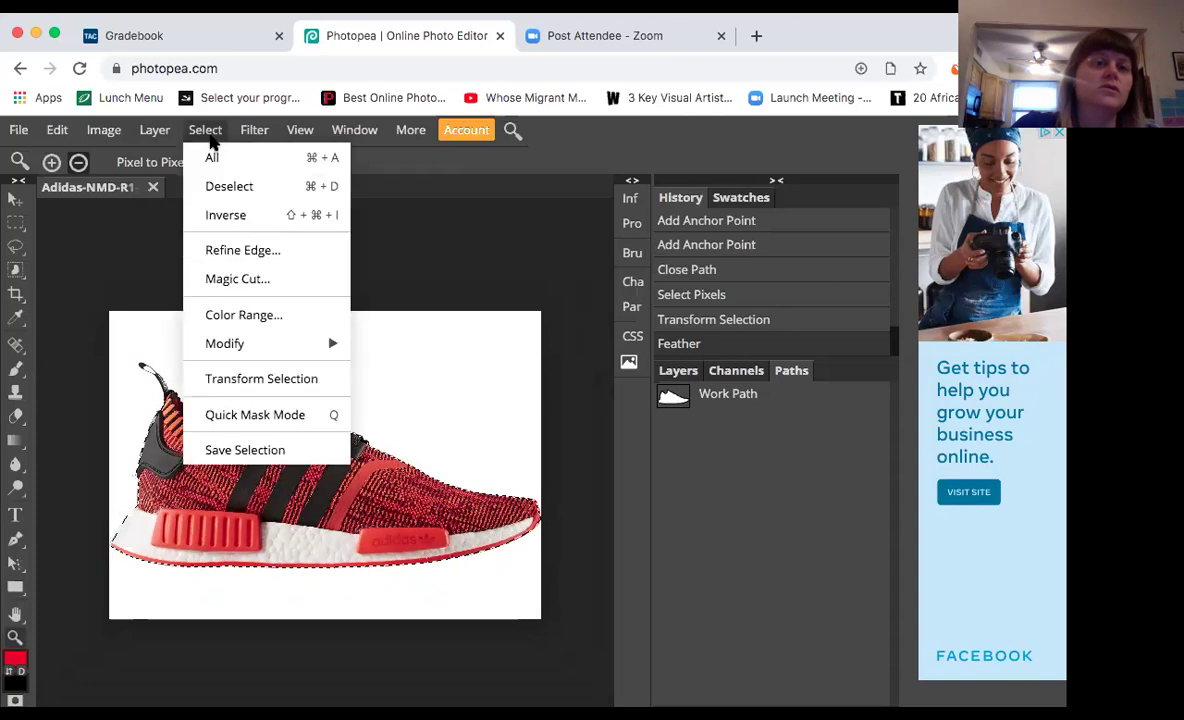
click(226, 216)
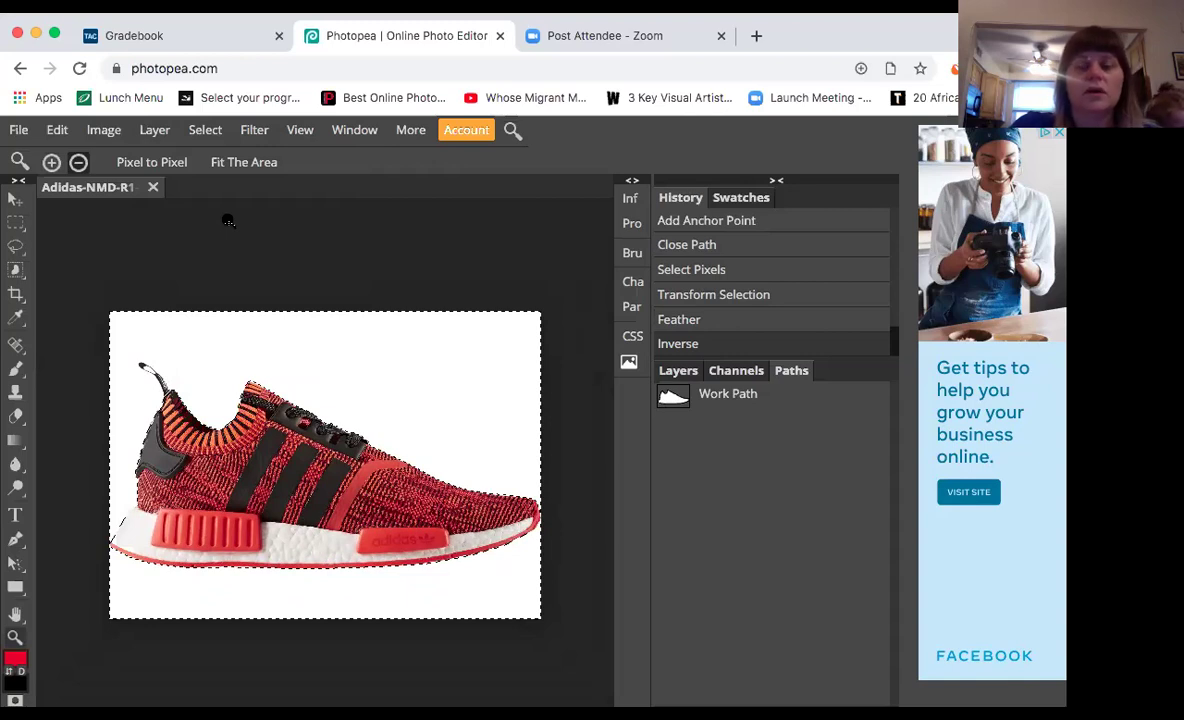
click(58, 131)
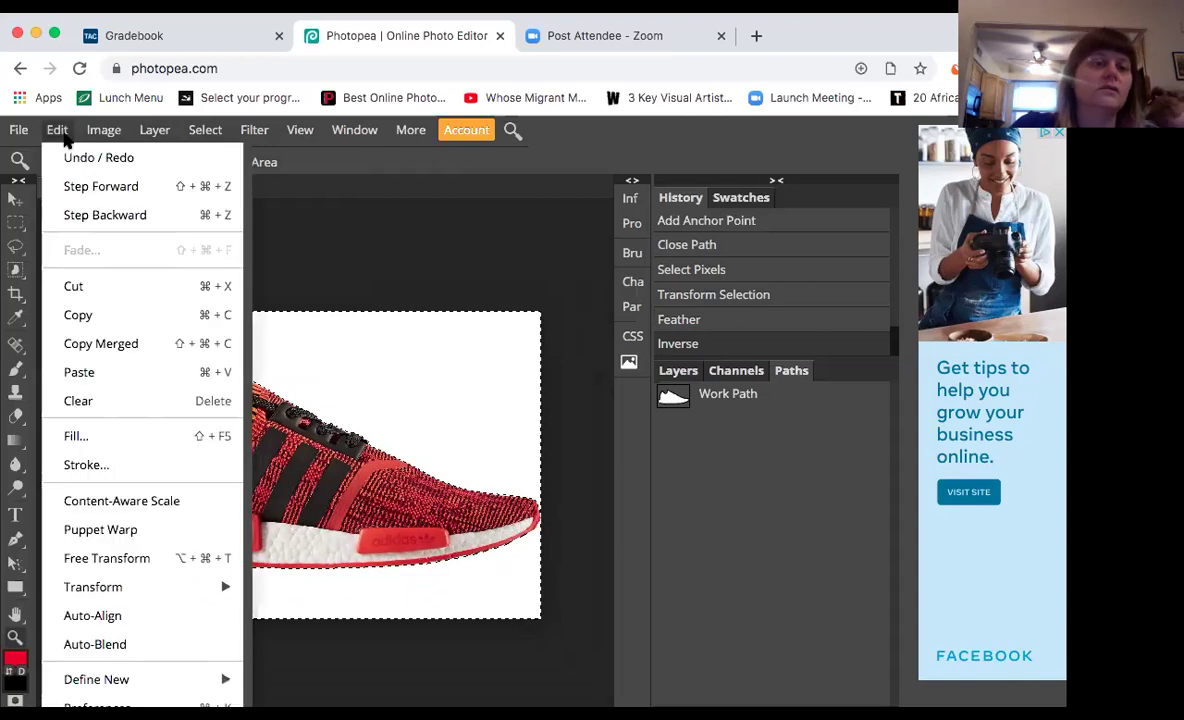
click(74, 286)
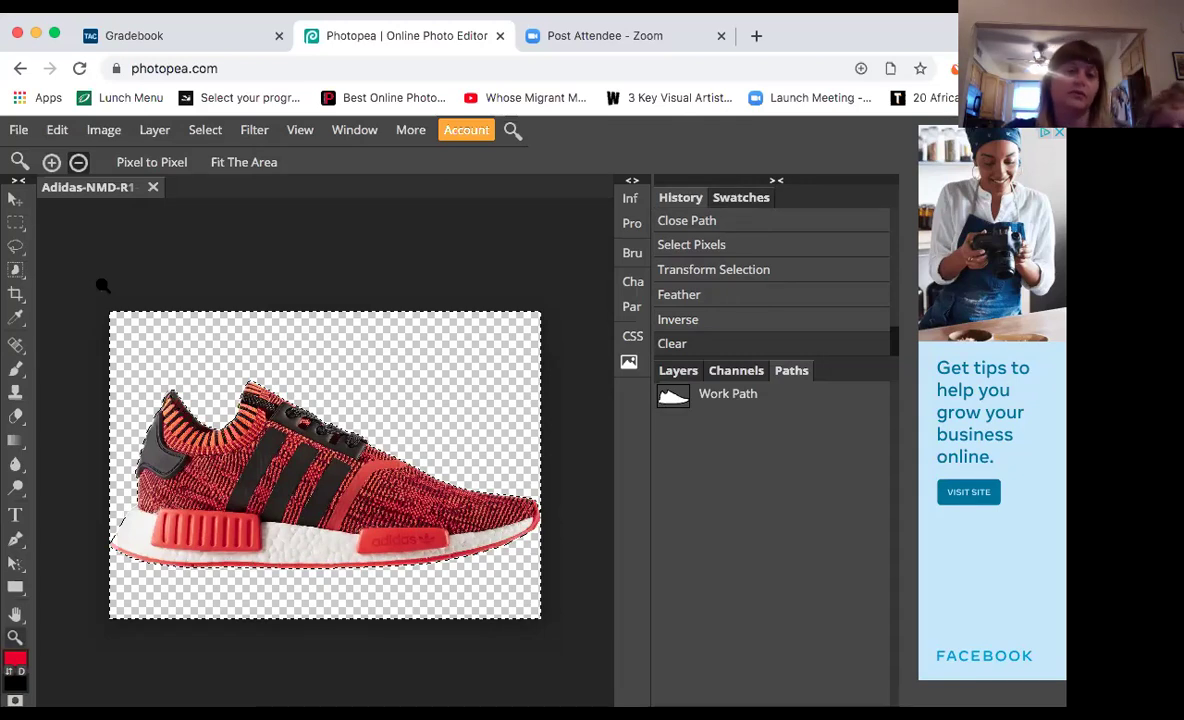
Deselect, leaving the cut-out shoe on a transparent background
click(205, 130)
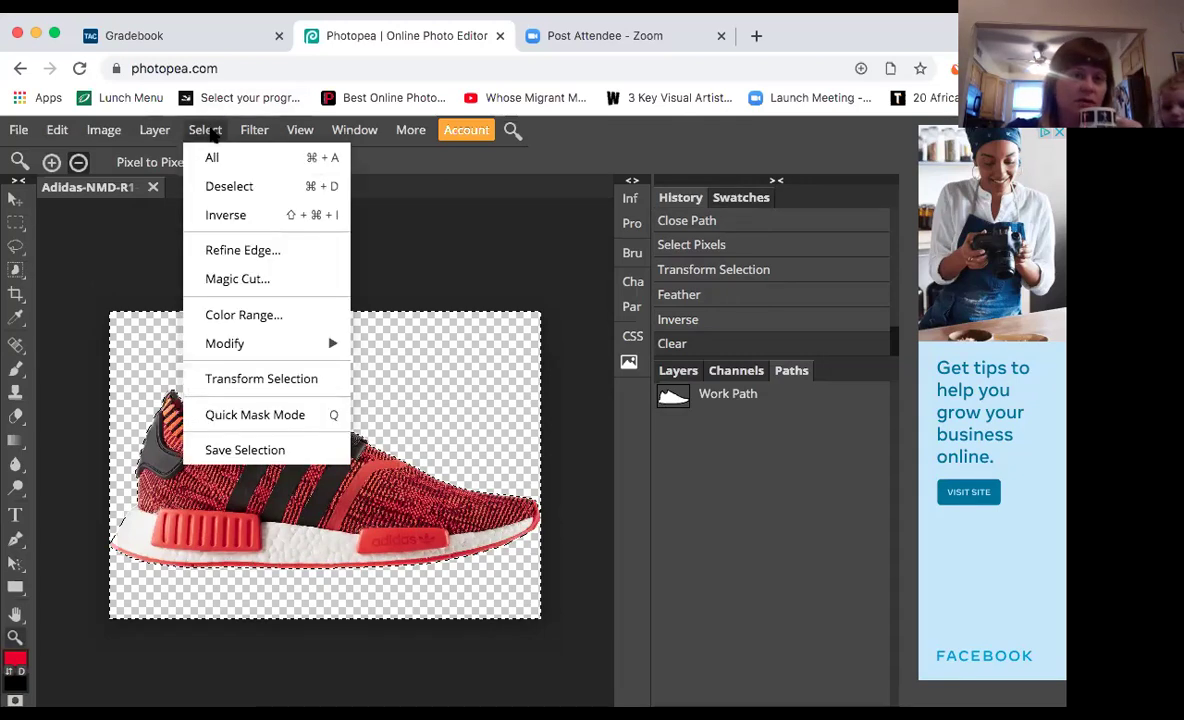
click(225, 189)
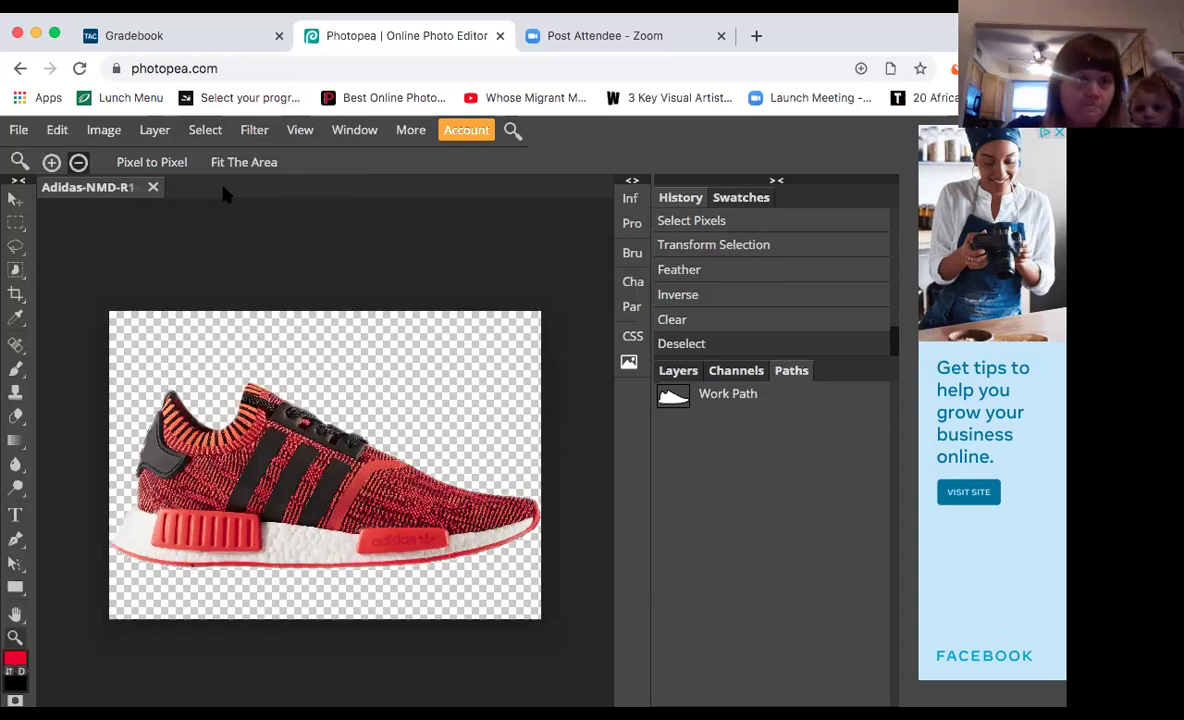
click(22, 131)
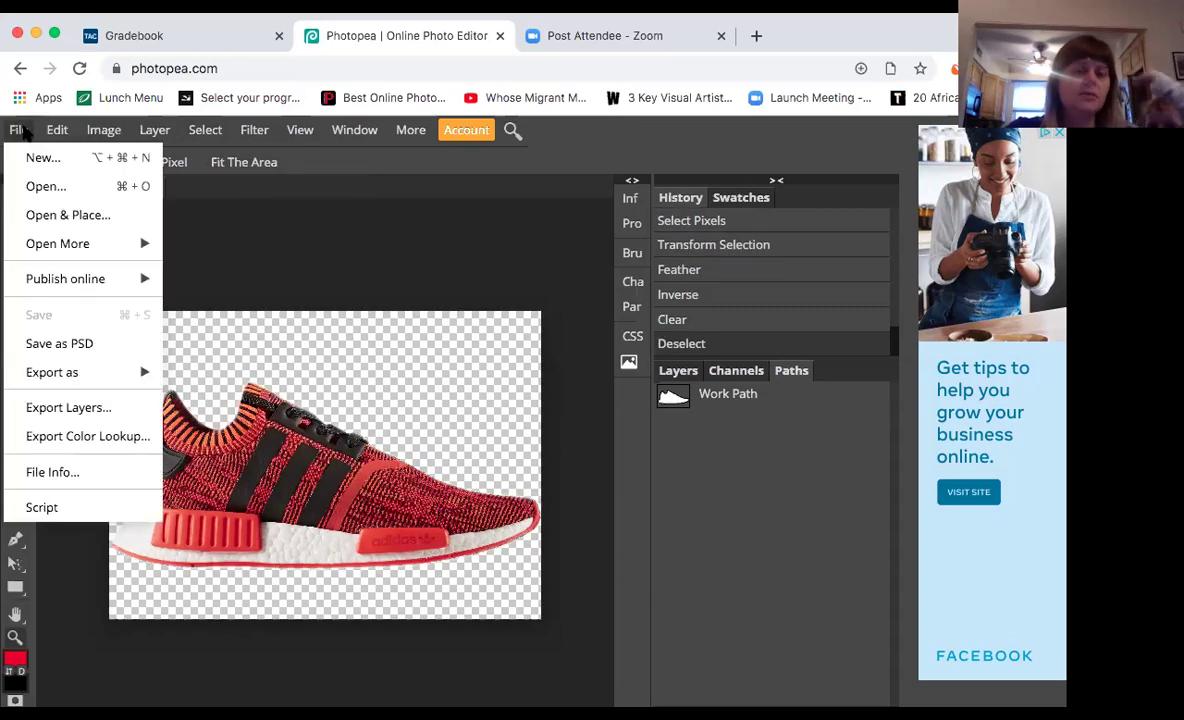
Save the red Adidas sneaker cutout on transparency as a PSD using Save as PSD
click(88, 350)
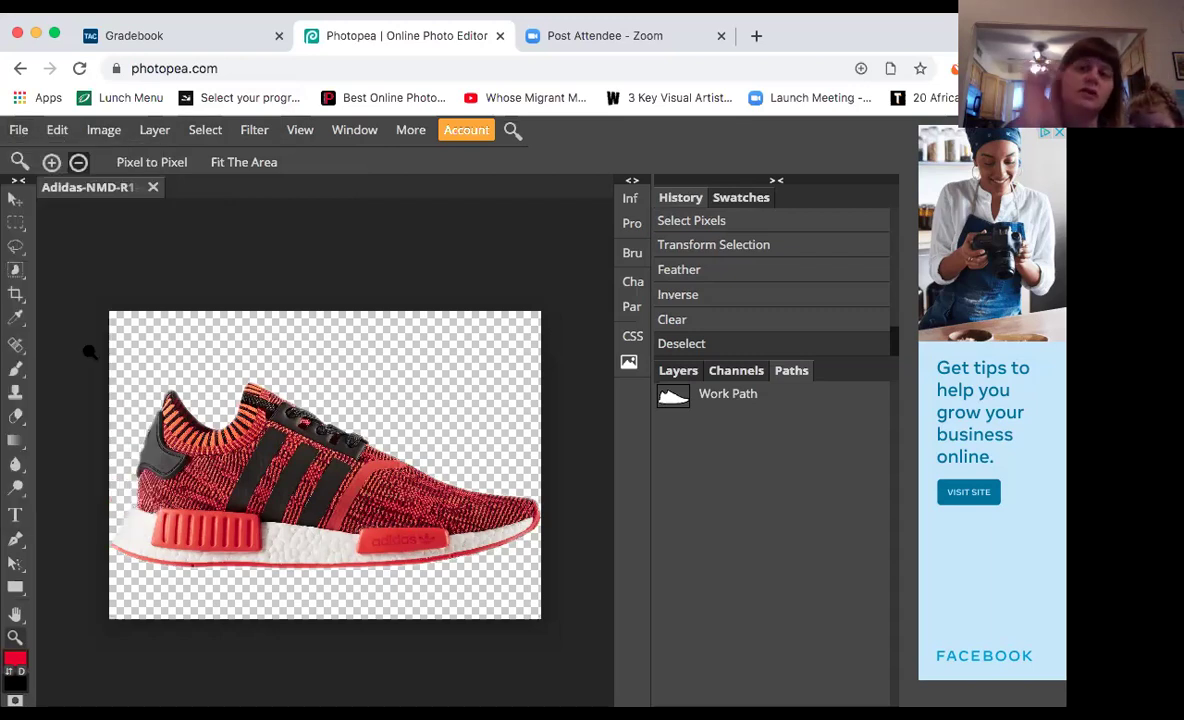